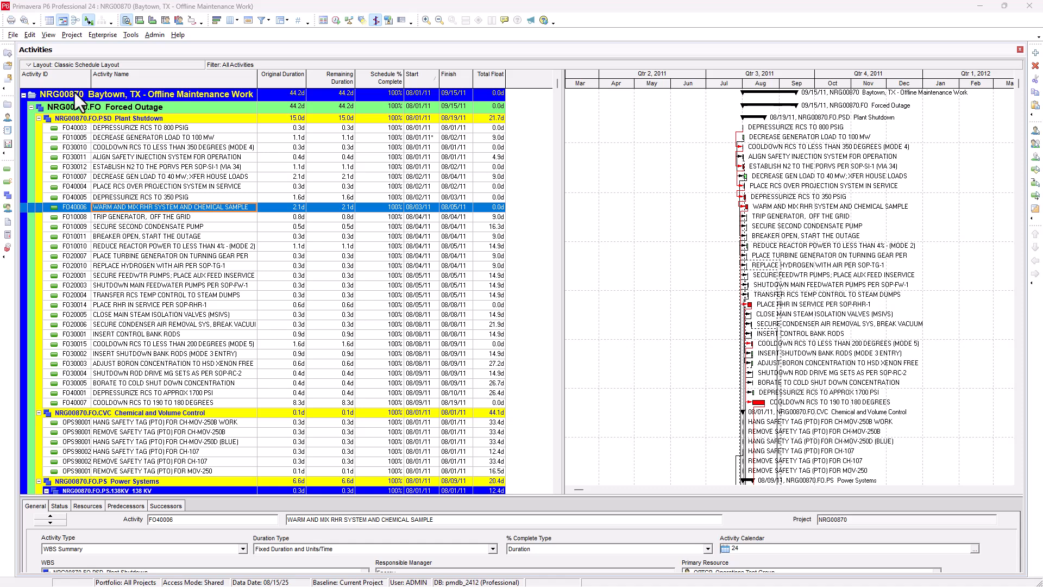
Start an export in Spreadsheet (XLSX) format with Activities as the type of data.
{"action": "left_click", "coordinate": [12, 35]}
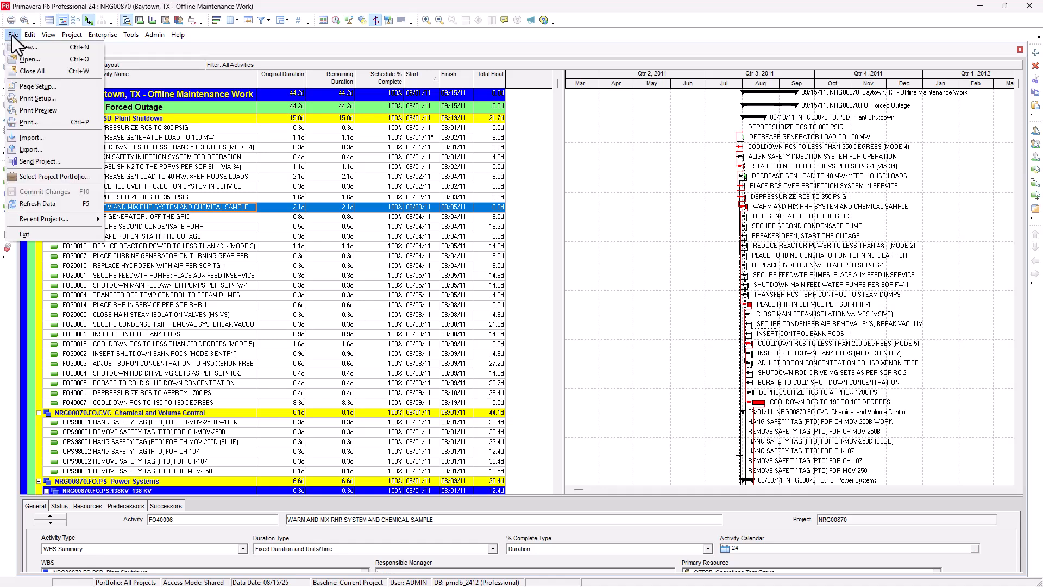
{"action": "left_click", "coordinate": [41, 151]}
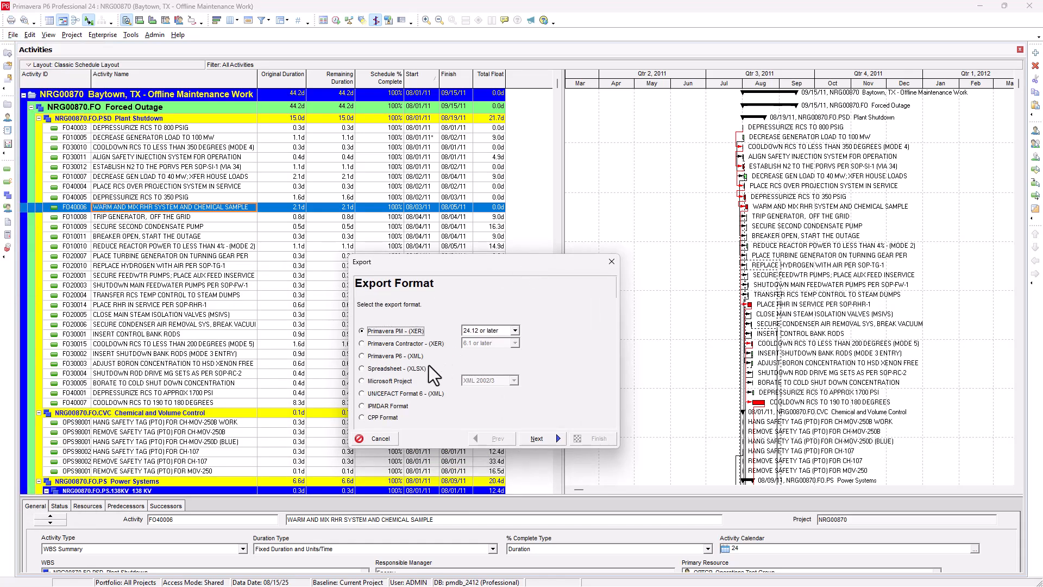
{"action": "left_click", "coordinate": [395, 369]}
{"action": "left_click", "coordinate": [551, 443]}
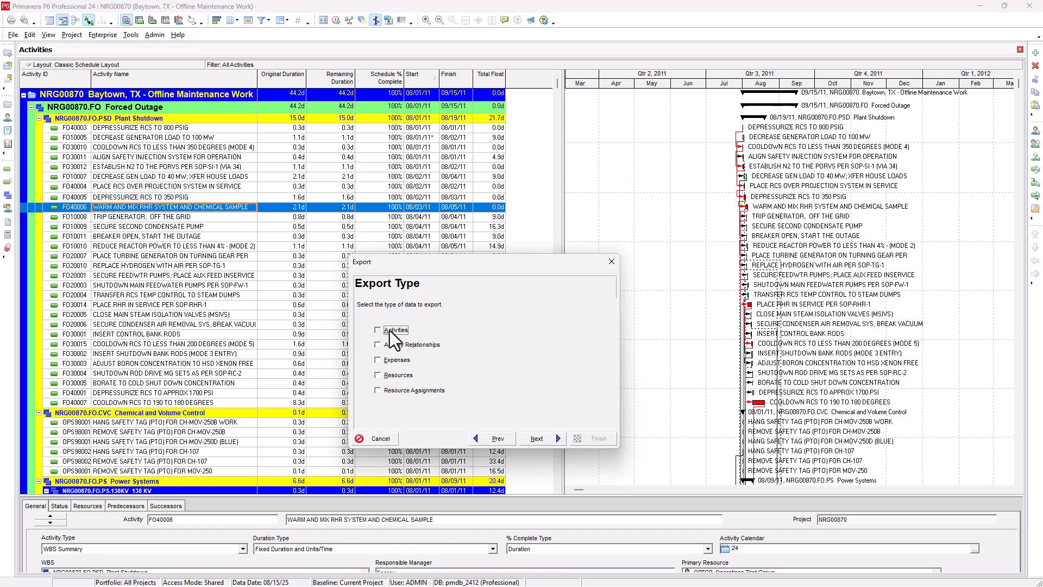
{"action": "left_click", "coordinate": [544, 442]}
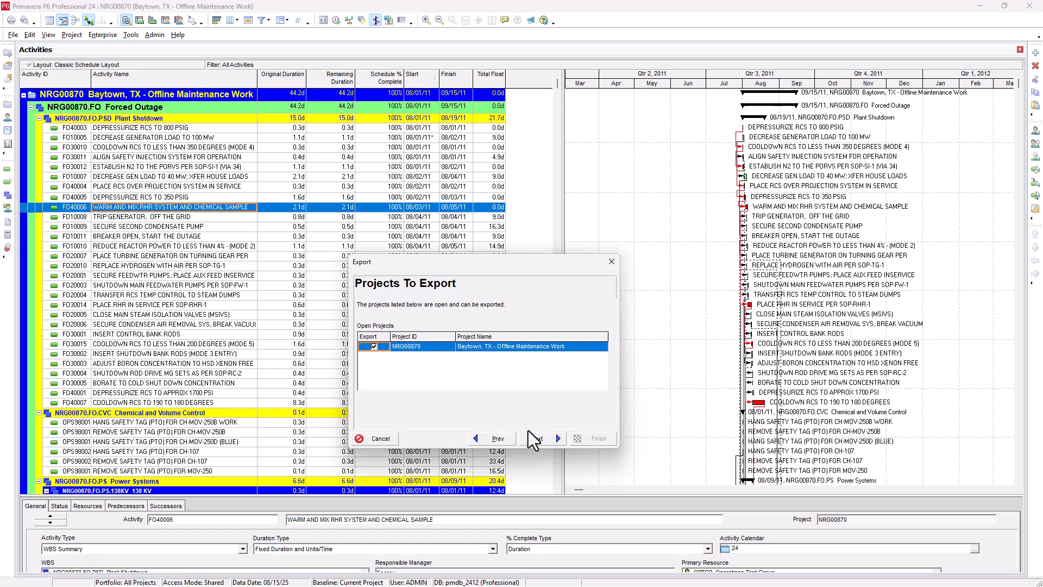
Export project NRG00870 with the GE template to NRG00870-Activities.xlsx and close the export wizard.
{"action": "left_click", "coordinate": [535, 438]}
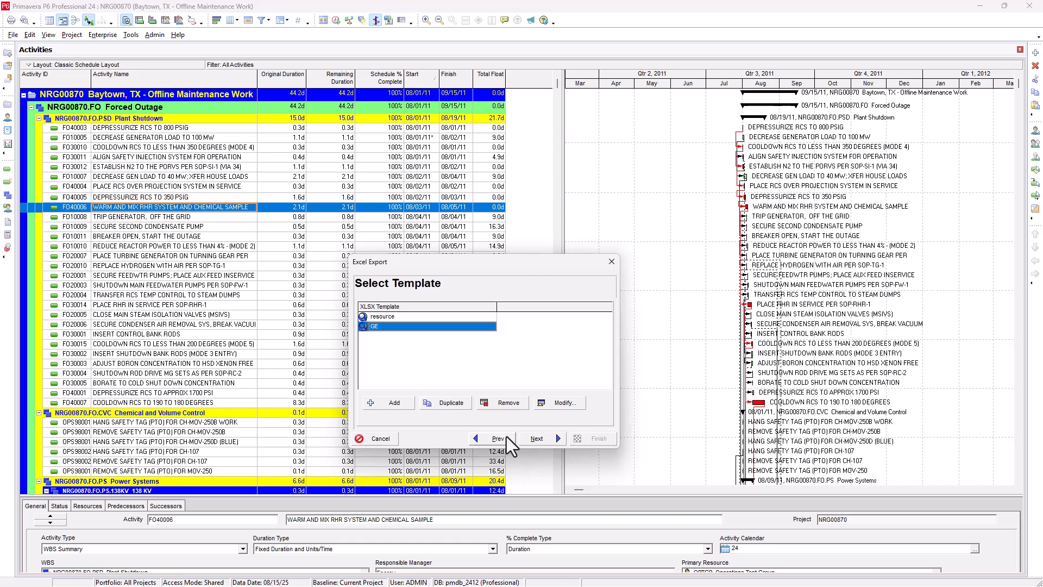
{"action": "left_click", "coordinate": [560, 441]}
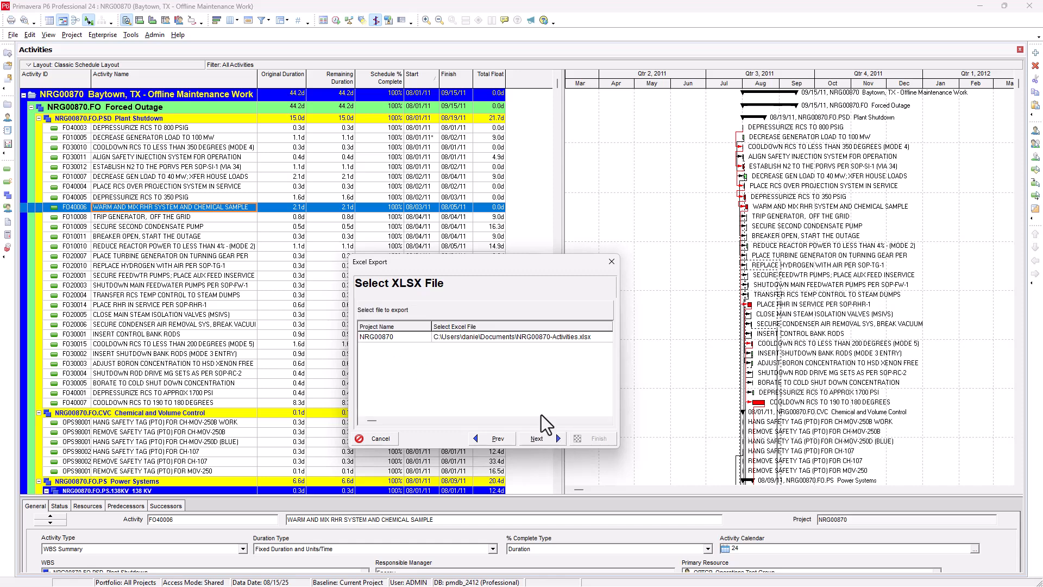
{"action": "left_click", "coordinate": [450, 338]}
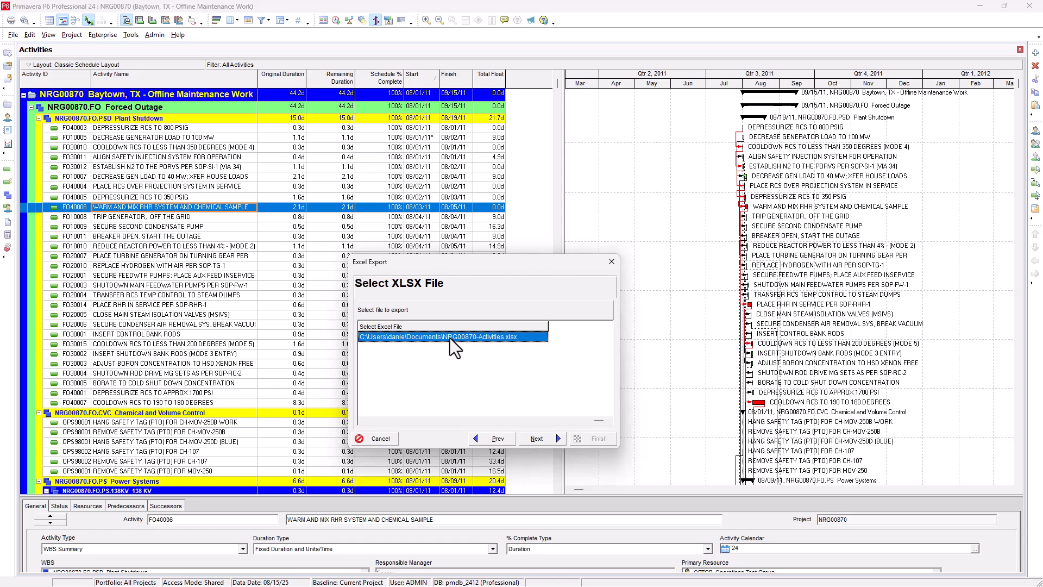
{"action": "left_click", "coordinate": [543, 442]}
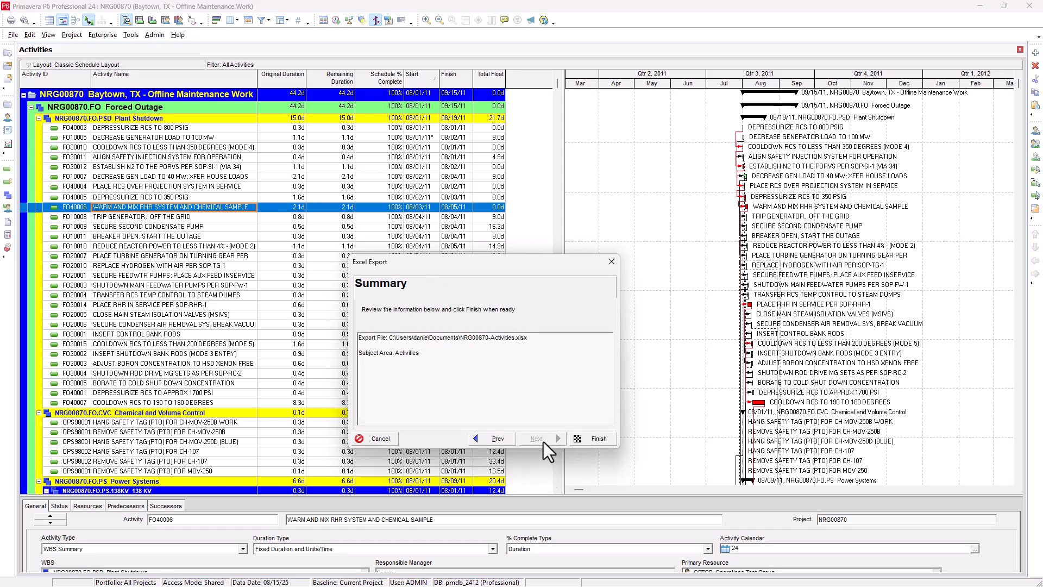
{"action": "left_click", "coordinate": [591, 437]}
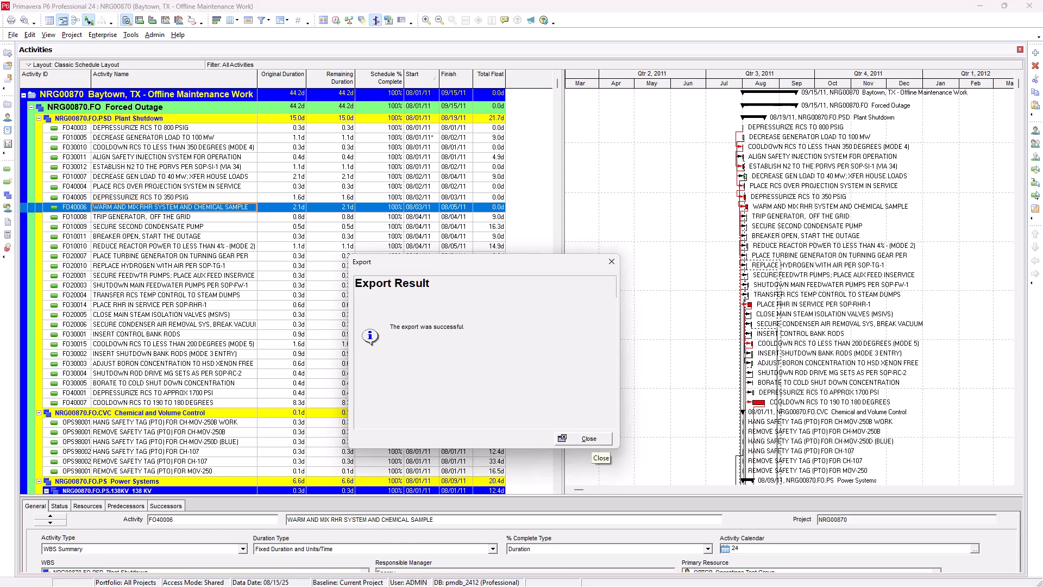
{"action": "left_click", "coordinate": [592, 438]}
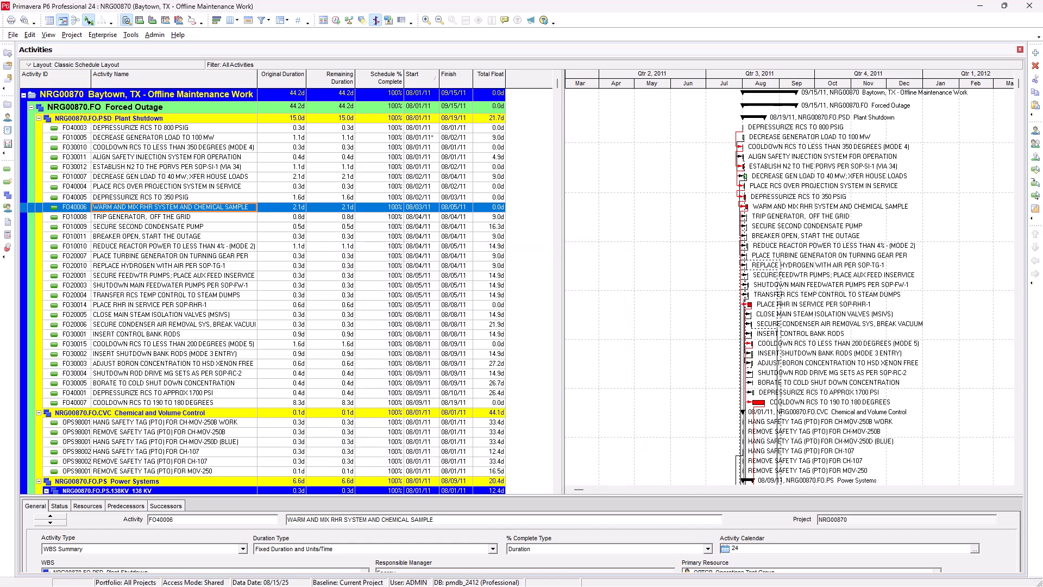
Switch to the Documents folder, open NRG00870-Activities.xlsx in Excel and widen the task_name column to show the full activity names.
{"action": "key", "text": "alt+Tab"}
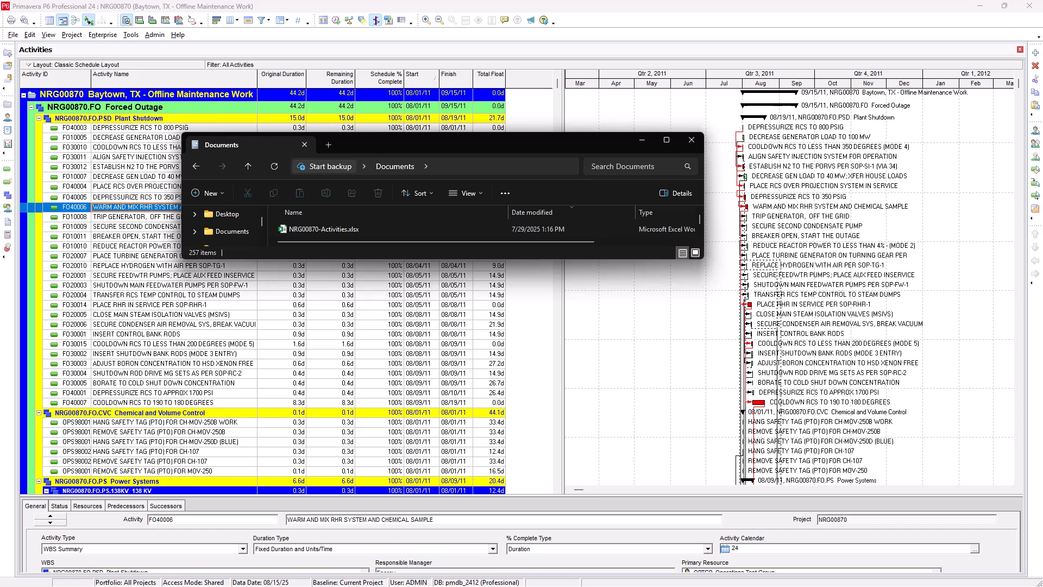
{"action": "double_click", "coordinate": [329, 228]}
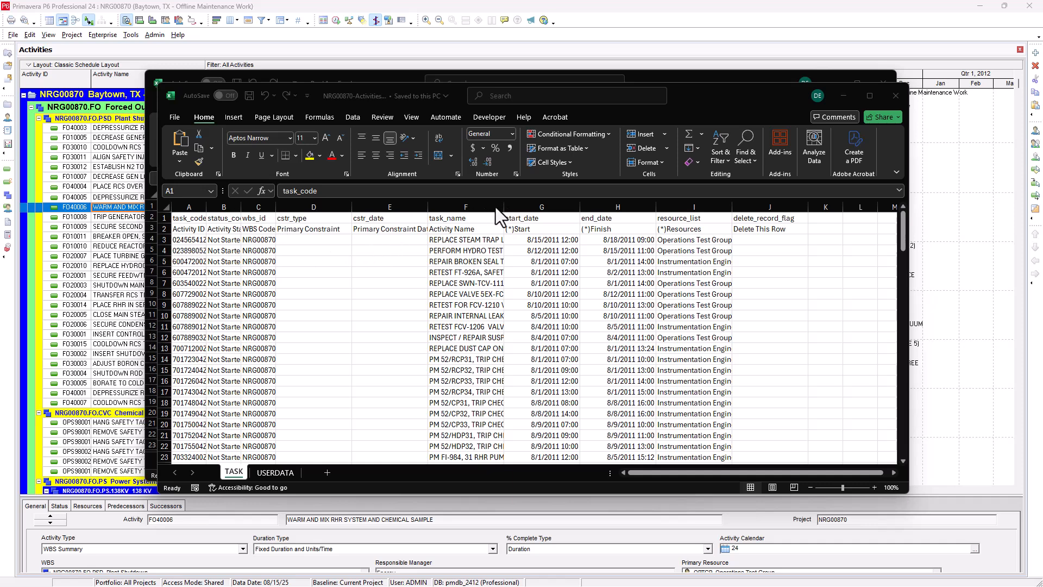
{"action": "left_click_drag", "start_coordinate": [503, 207], "coordinate": [626, 196]}
Look through the exported activities on the TASK sheet and delete the entire rows 3 to 18.
{"action": "scroll", "coordinate": [659, 311], "scroll_direction": "down", "scroll_amount": 1}
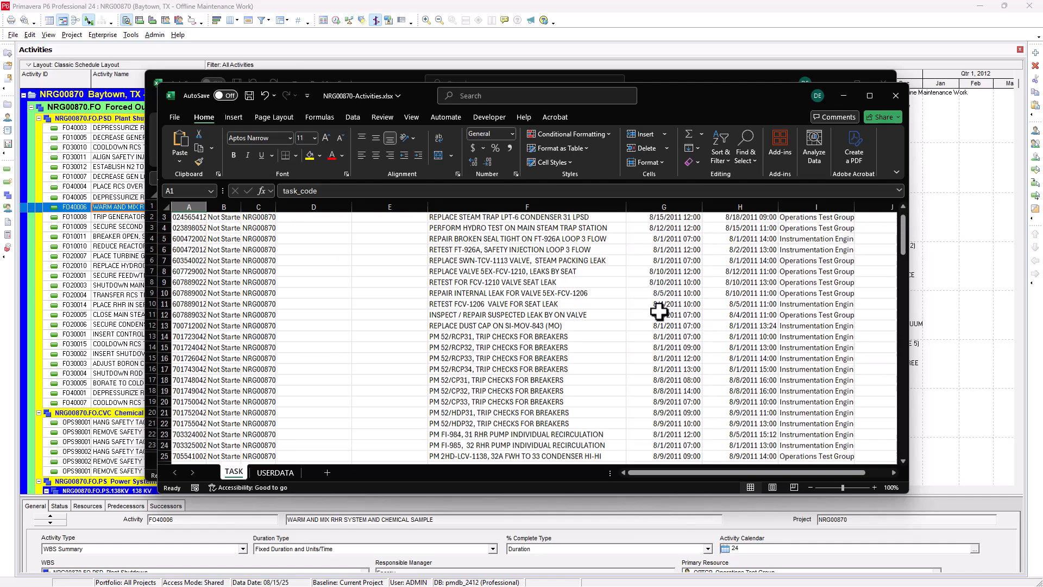
{"action": "scroll", "coordinate": [659, 311], "scroll_direction": "down", "scroll_amount": 14}
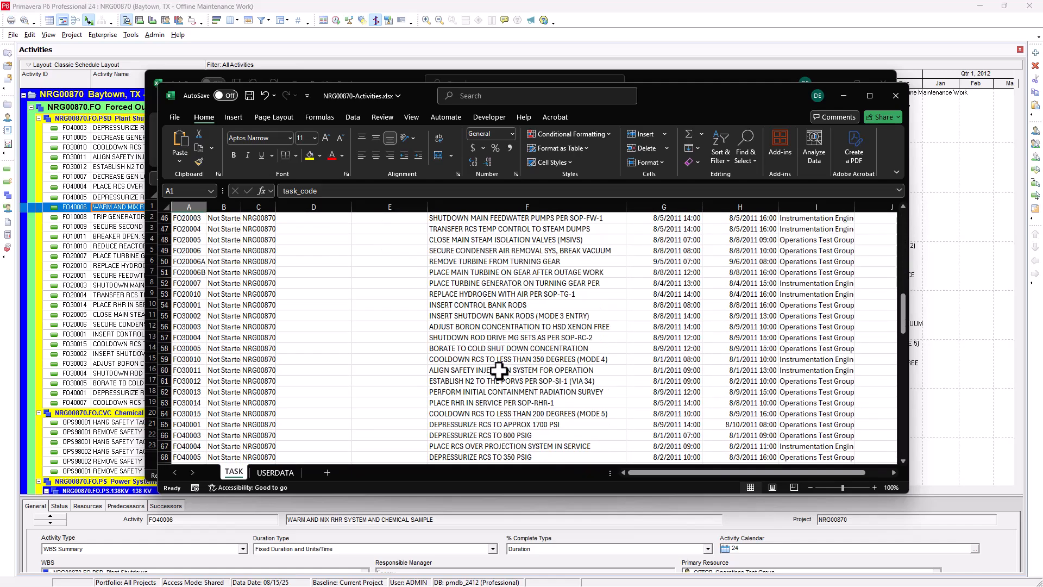
{"action": "scroll", "coordinate": [498, 371], "scroll_direction": "down", "scroll_amount": 20}
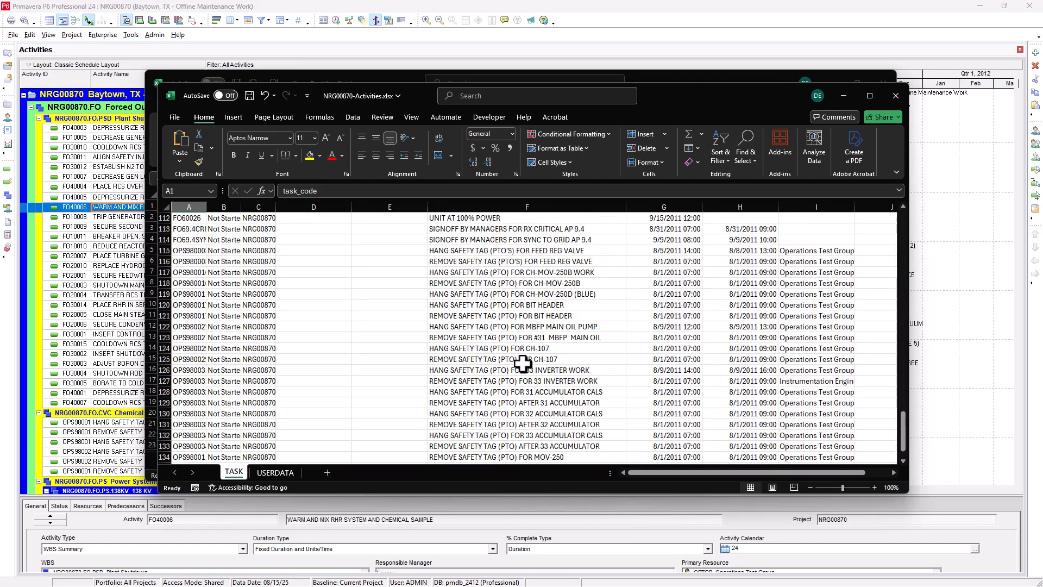
{"action": "scroll", "coordinate": [523, 364], "scroll_direction": "up", "scroll_amount": 20}
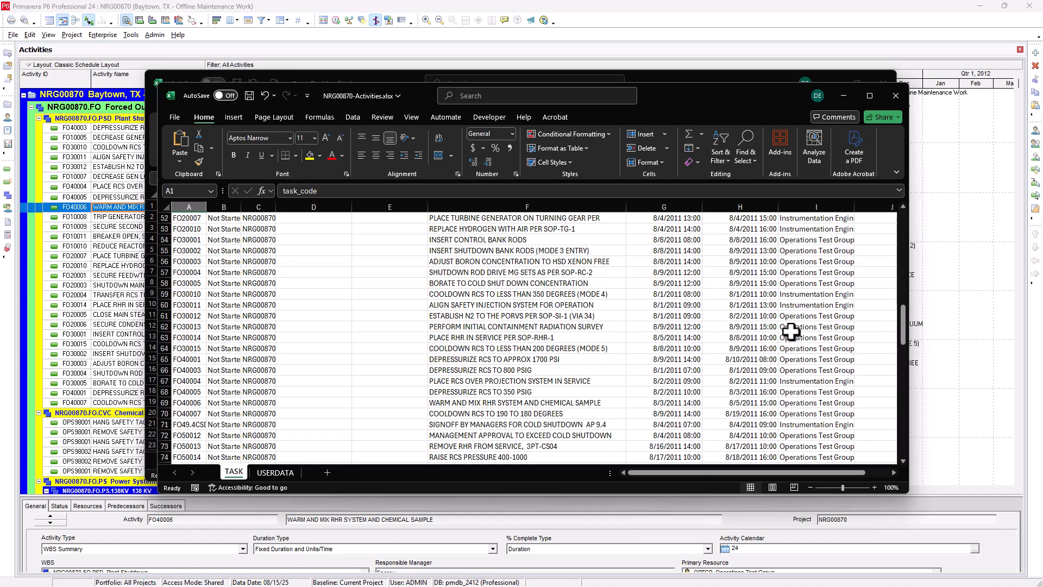
{"action": "left_click_drag", "start_coordinate": [898, 309], "coordinate": [882, 239]}
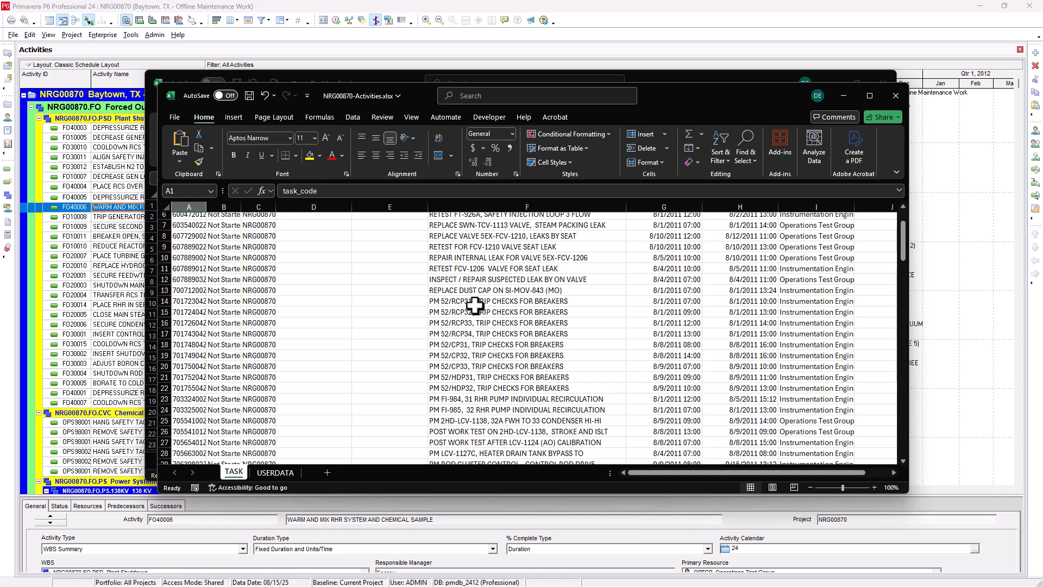
{"action": "scroll", "coordinate": [476, 305], "scroll_direction": "up", "scroll_amount": 1}
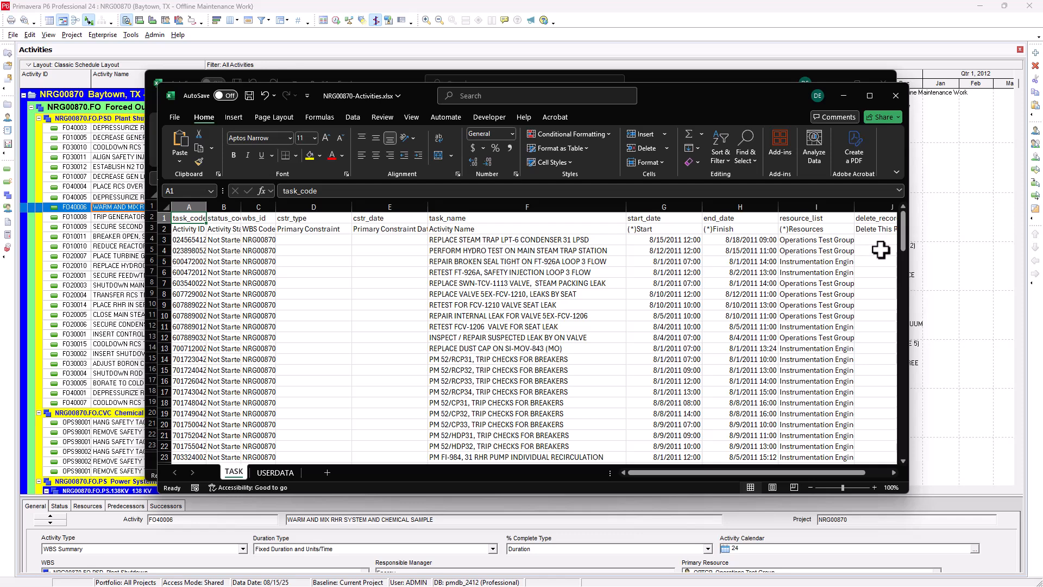
{"action": "left_click_drag", "start_coordinate": [871, 239], "coordinate": [184, 401]}
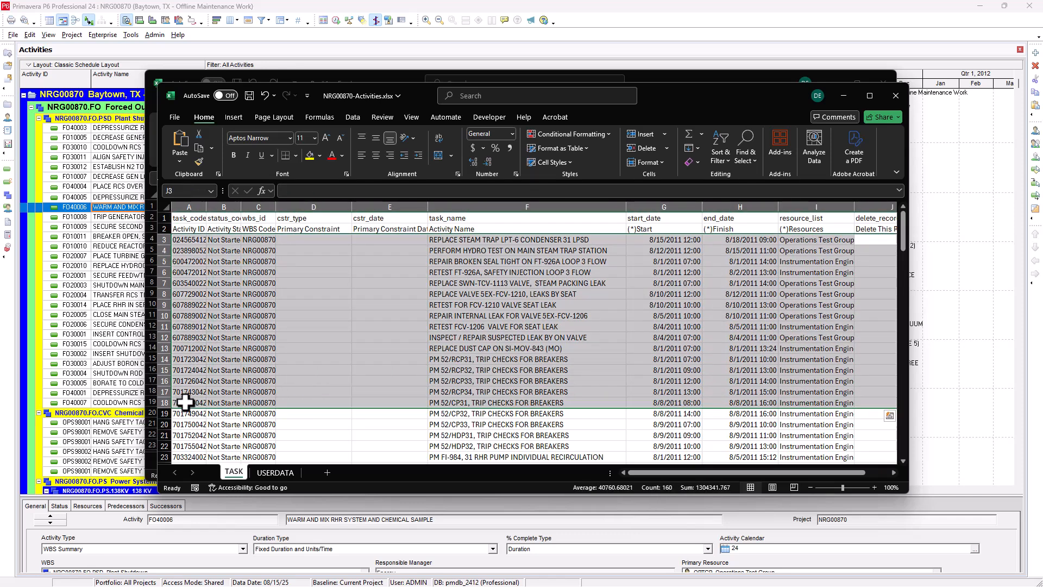
{"action": "right_click", "coordinate": [231, 248]}
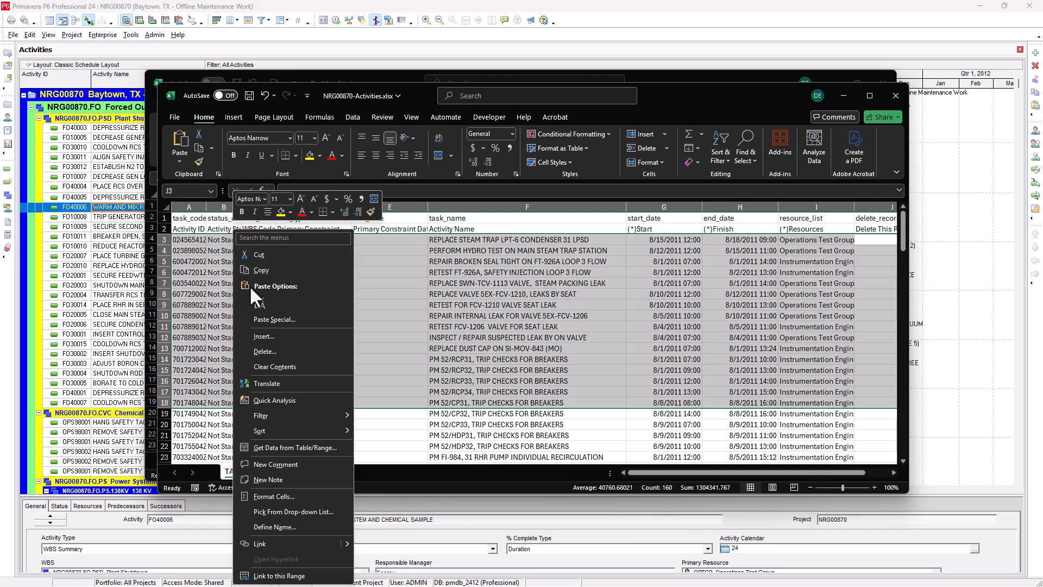
{"action": "left_click", "coordinate": [260, 349]}
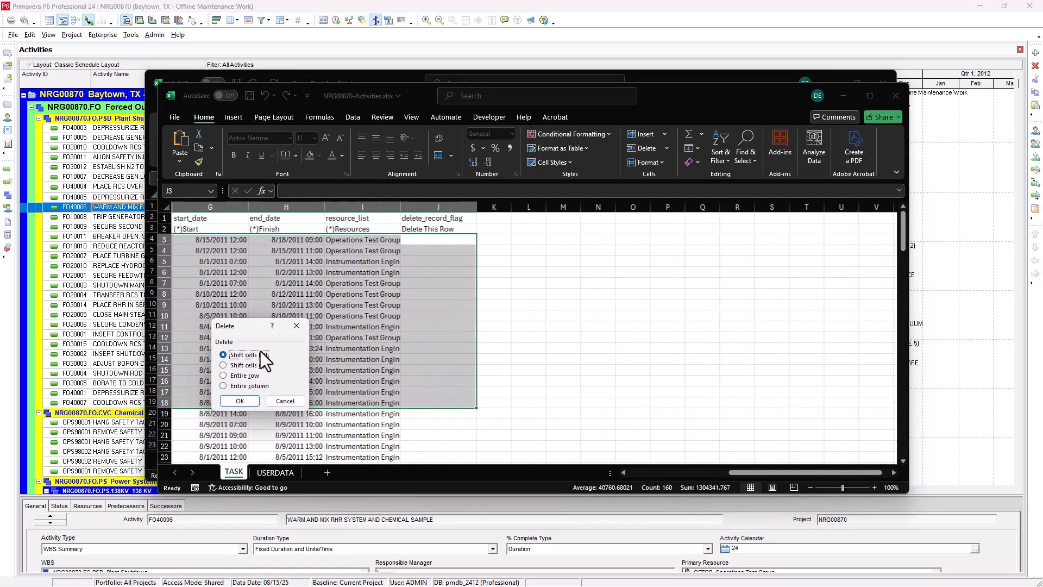
{"action": "left_click", "coordinate": [249, 377]}
{"action": "left_click", "coordinate": [240, 401]}
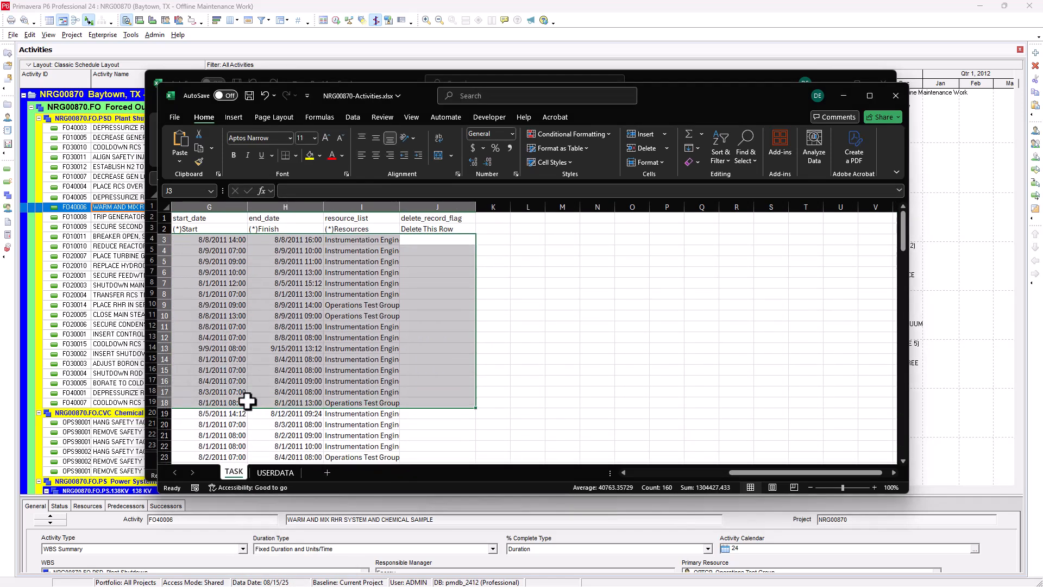
{"action": "left_click", "coordinate": [520, 360]}
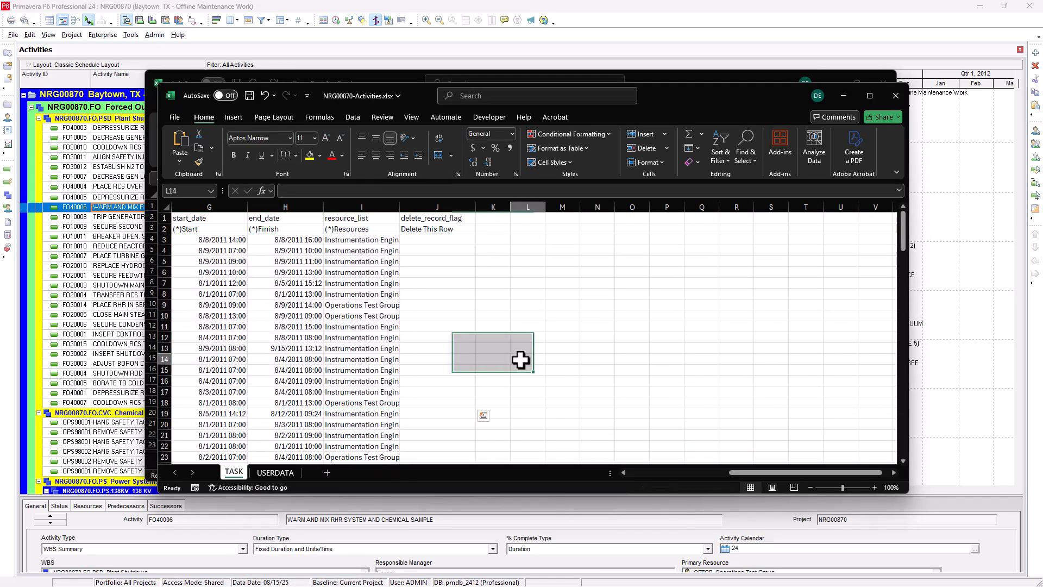
Maximize the workbook window and clear the contents of all activity rows from row 19 to the end of the data.
{"action": "left_click", "coordinate": [706, 471]}
{"action": "left_click", "coordinate": [870, 95]}
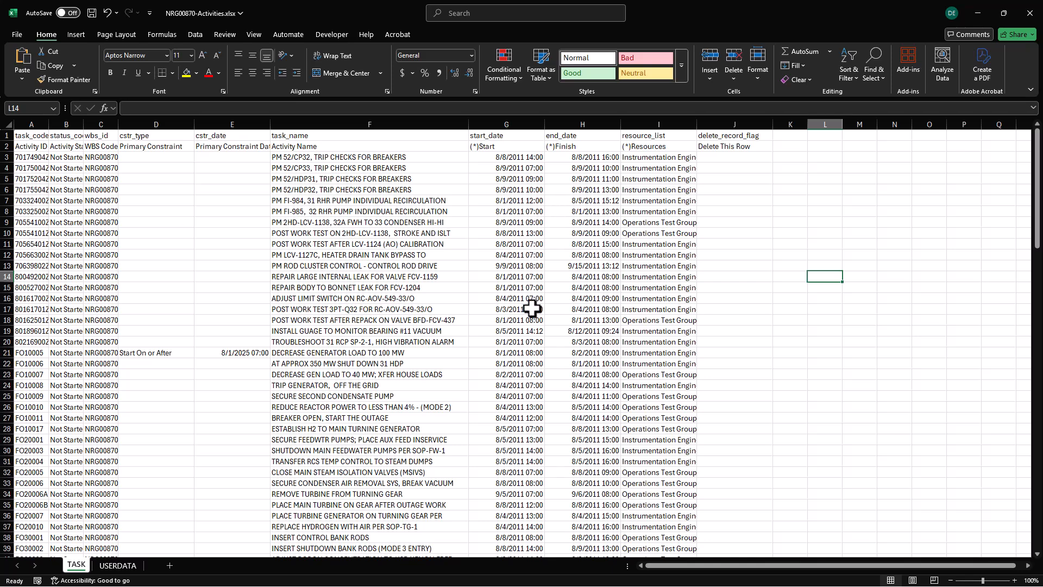
{"action": "left_click", "coordinate": [33, 331]}
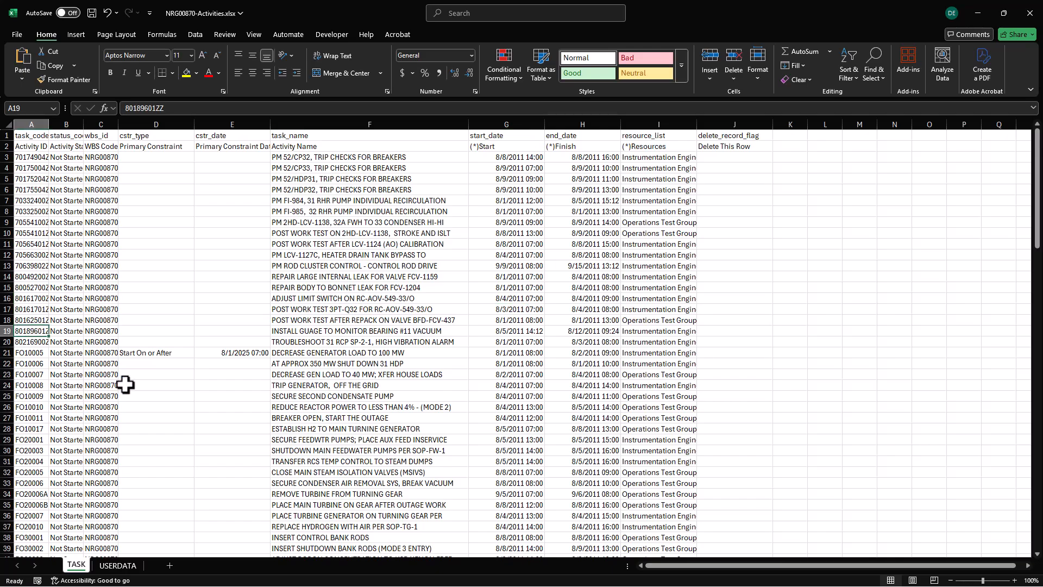
{"action": "scroll", "coordinate": [125, 385], "scroll_direction": "down", "scroll_amount": 20}
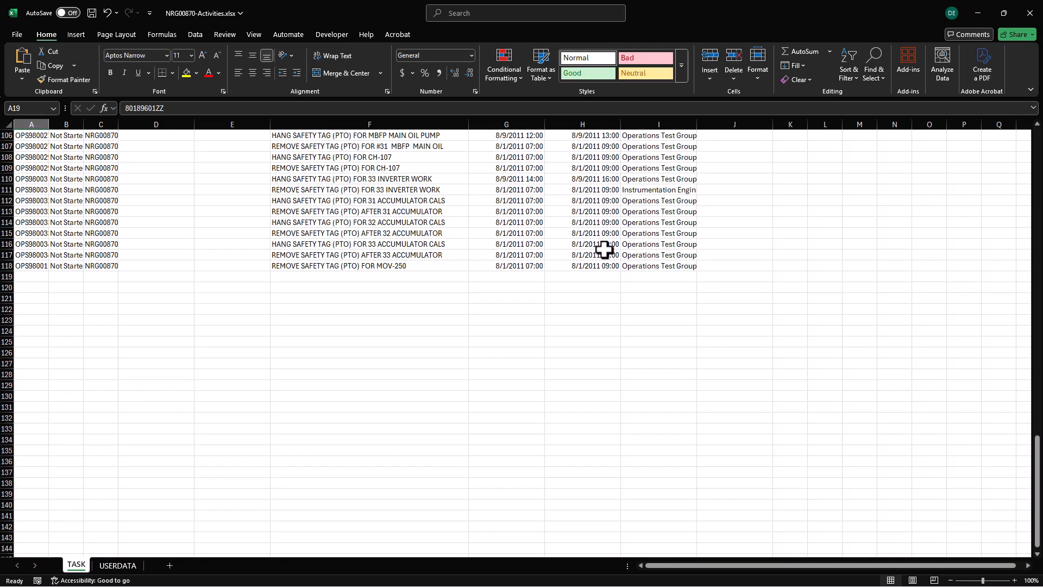
{"action": "key", "text": "ctrl+shift+End"}
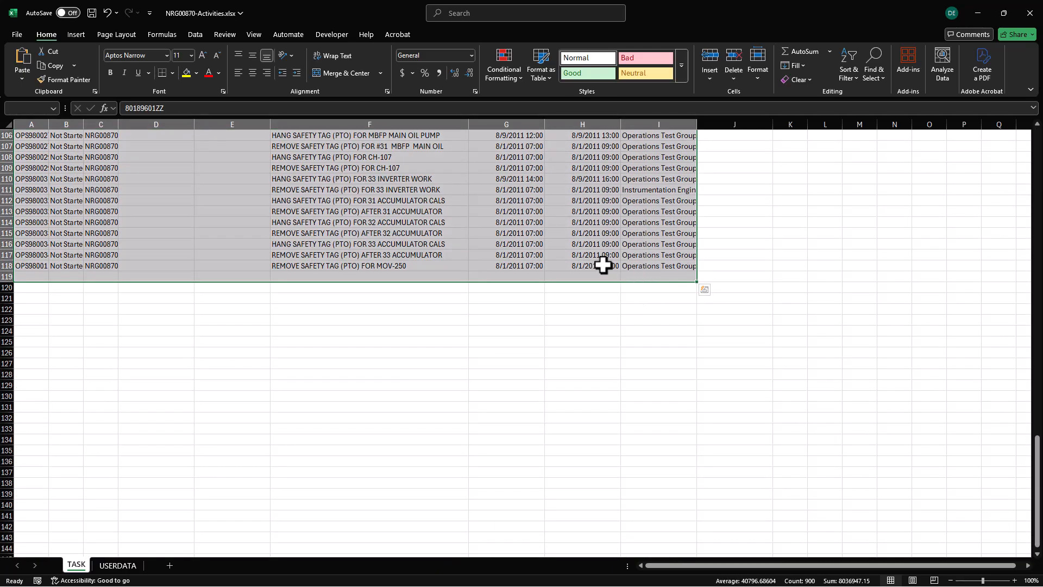
{"action": "key", "text": "Delete"}
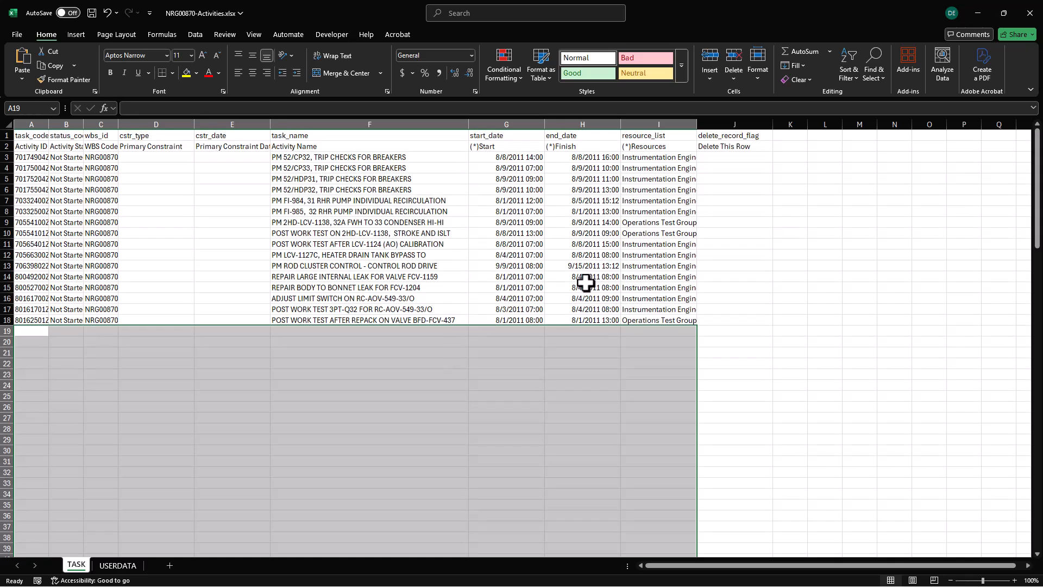
{"action": "left_click", "coordinate": [598, 341]}
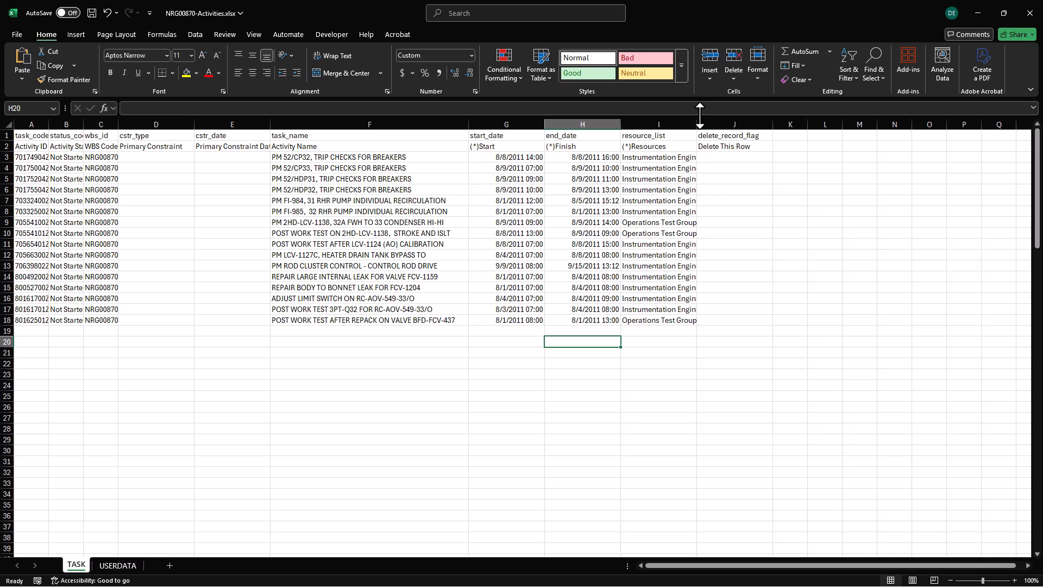
Widen the resource_list column and clear the start dates in cells G3 to G6.
{"action": "left_click_drag", "start_coordinate": [697, 124], "coordinate": [825, 125]}
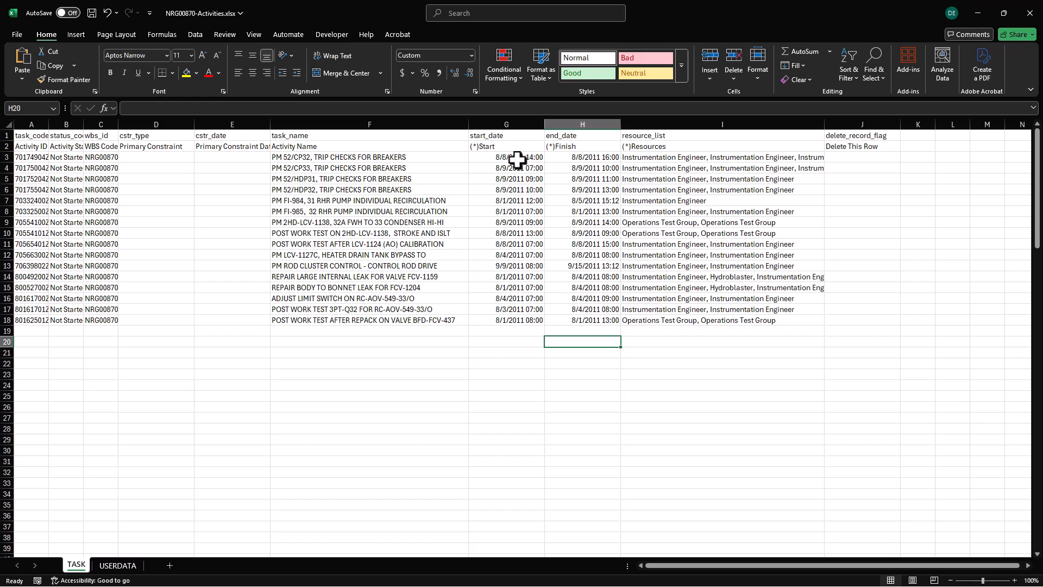
{"action": "left_click", "coordinate": [517, 159]}
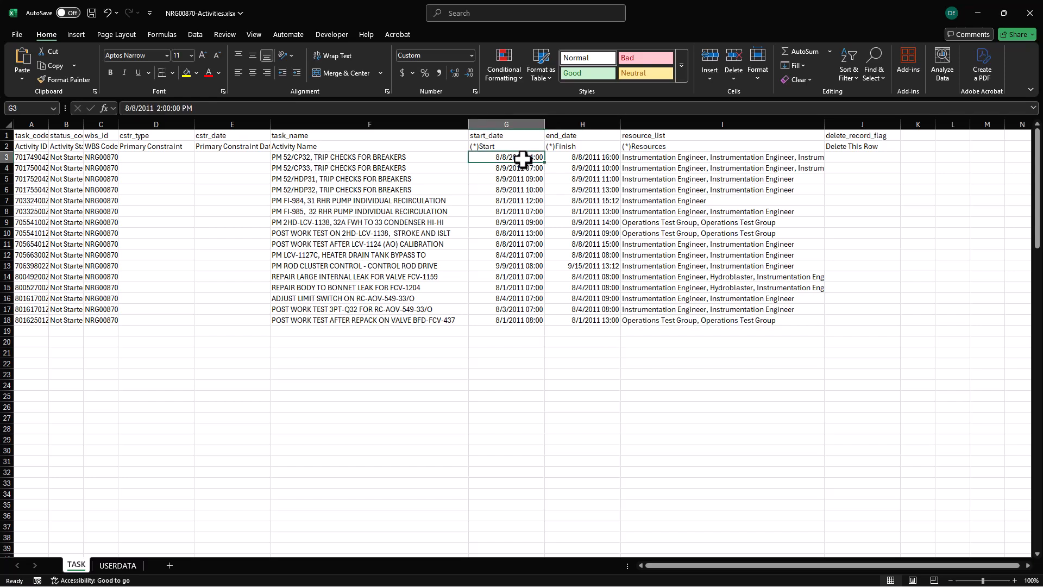
{"action": "key", "text": "Delete"}
{"action": "key", "text": "Down"}
{"action": "key", "text": "Delete"}
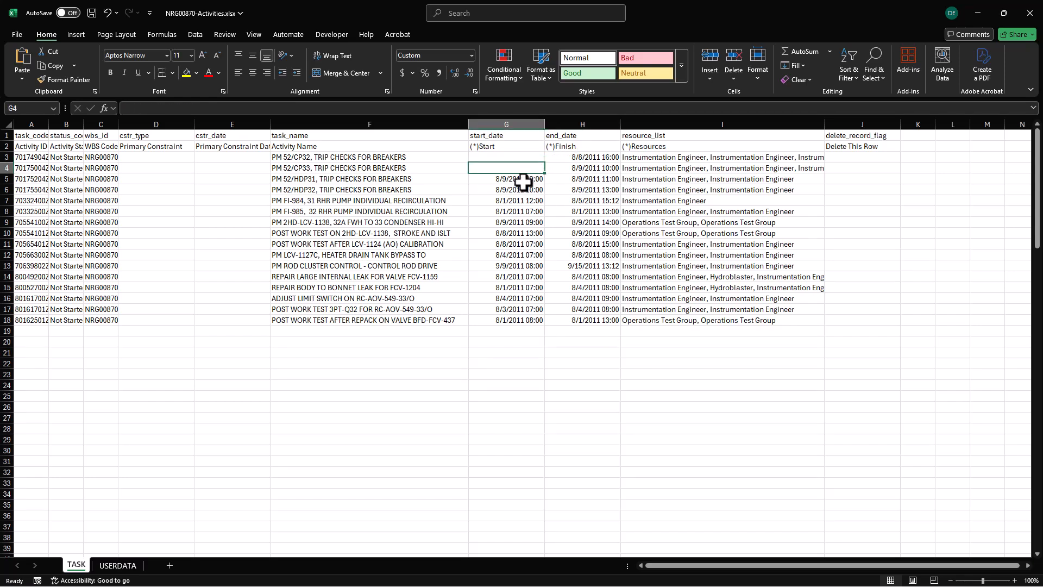
{"action": "key", "text": "Down"}
{"action": "key", "text": "Delete"}
{"action": "key", "text": "Down"}
{"action": "key", "text": "Delete"}
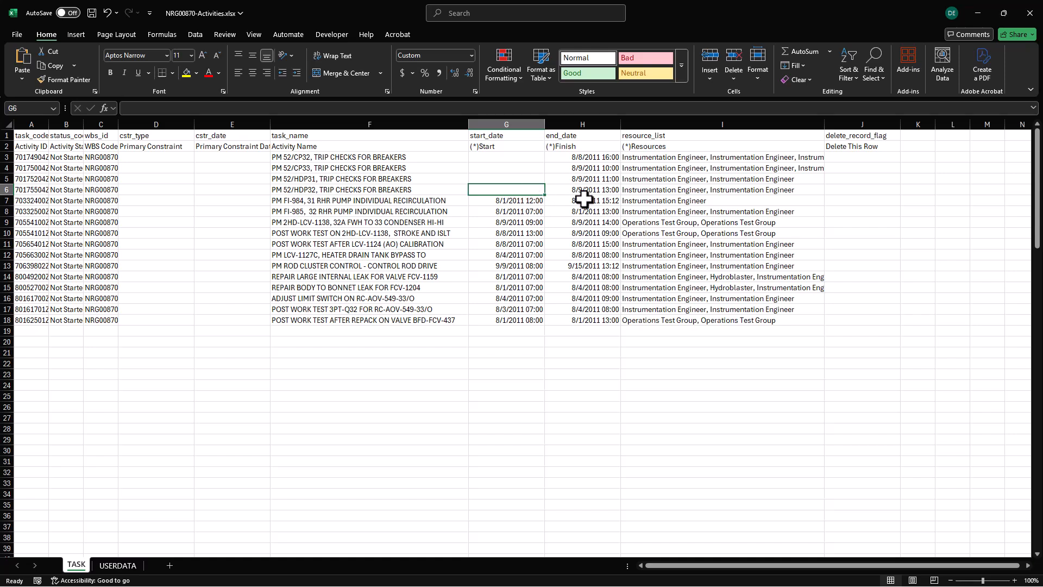
Clear the start dates of the activities in rows 8 to 11, 17 and 18.
{"action": "left_click", "coordinate": [530, 211]}
{"action": "key", "text": "Delete"}
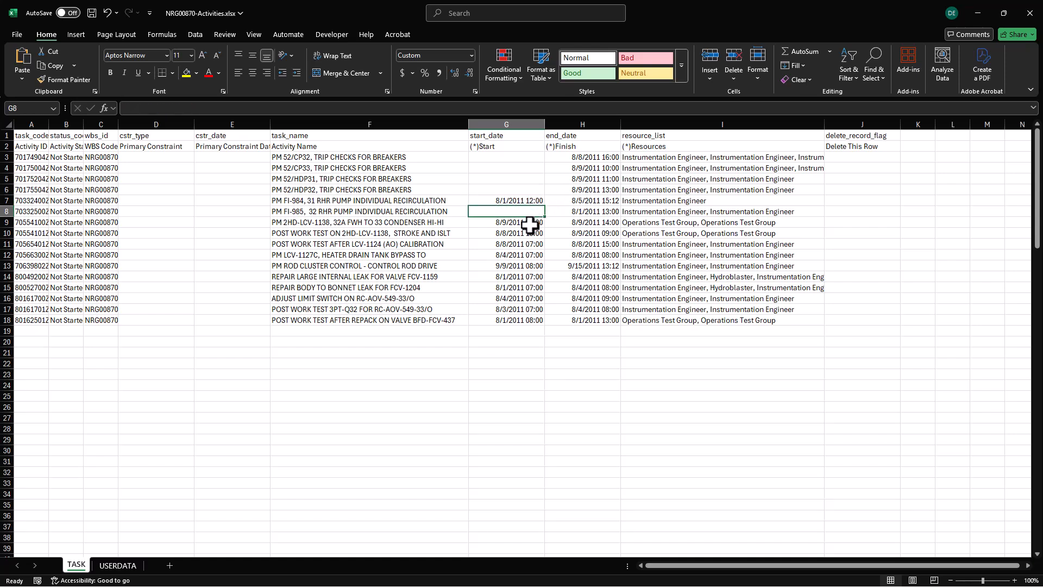
{"action": "left_click", "coordinate": [531, 222]}
{"action": "key", "text": "Delete"}
{"action": "left_click", "coordinate": [531, 232]}
{"action": "key", "text": "Delete"}
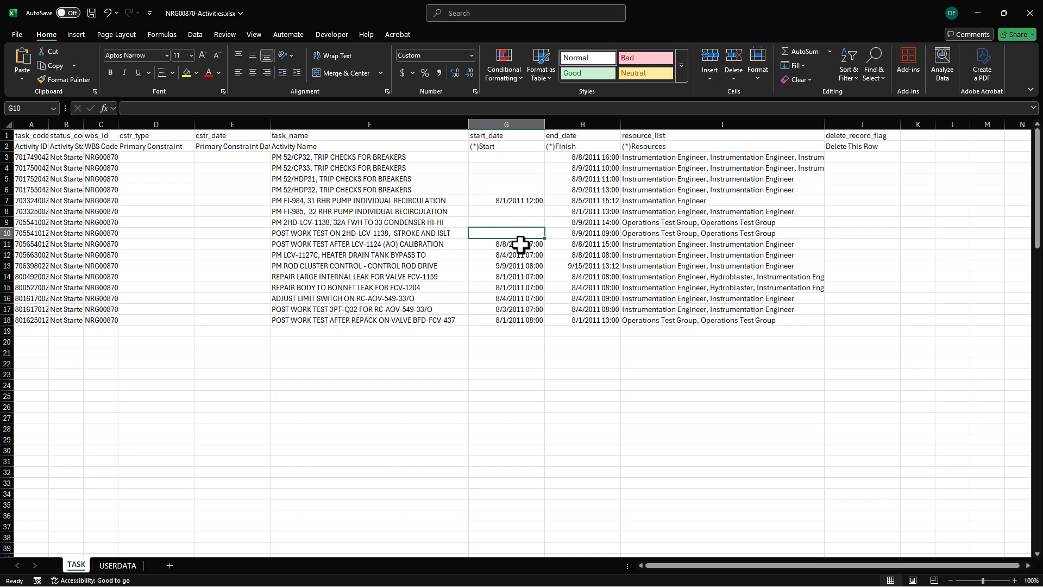
{"action": "left_click", "coordinate": [522, 245]}
{"action": "key", "text": "Delete"}
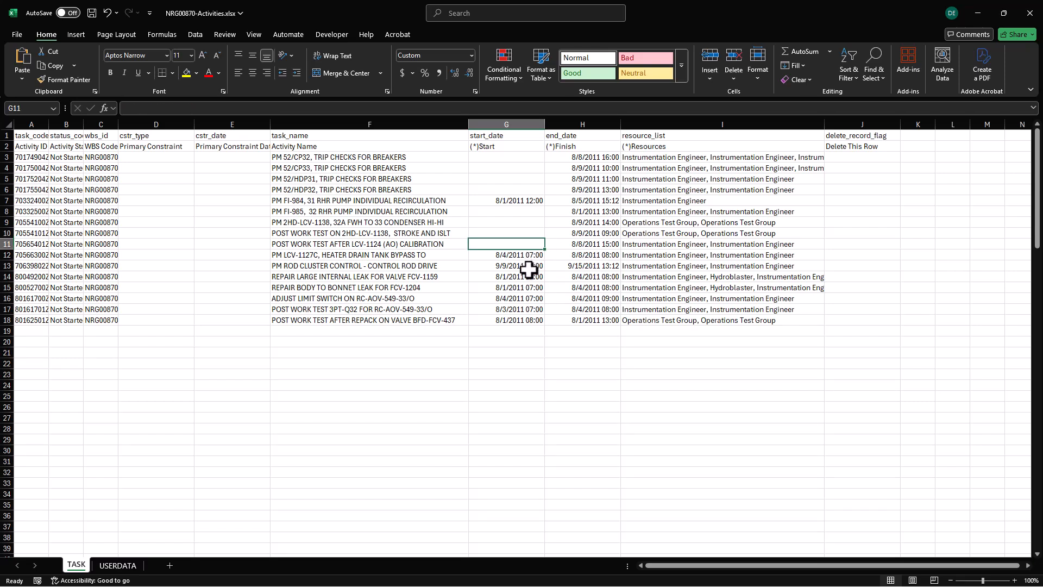
{"action": "left_click", "coordinate": [524, 309]}
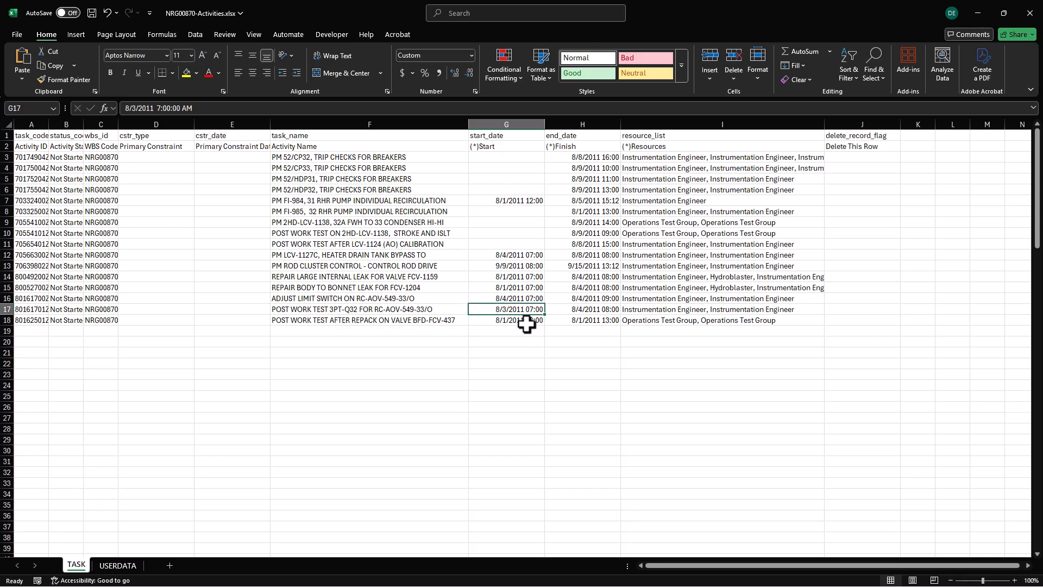
{"action": "key", "text": "Delete"}
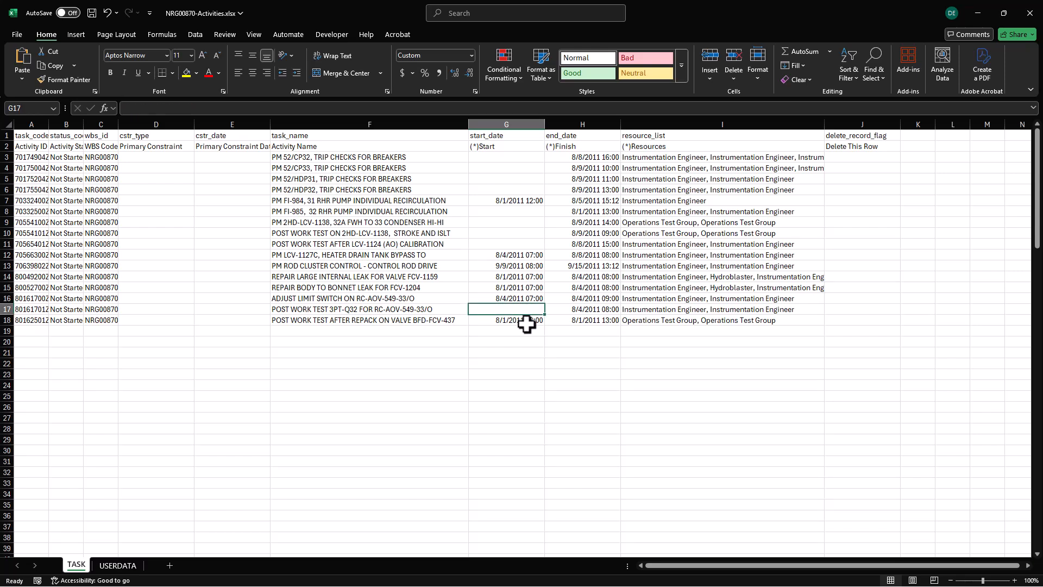
{"action": "left_click", "coordinate": [529, 321]}
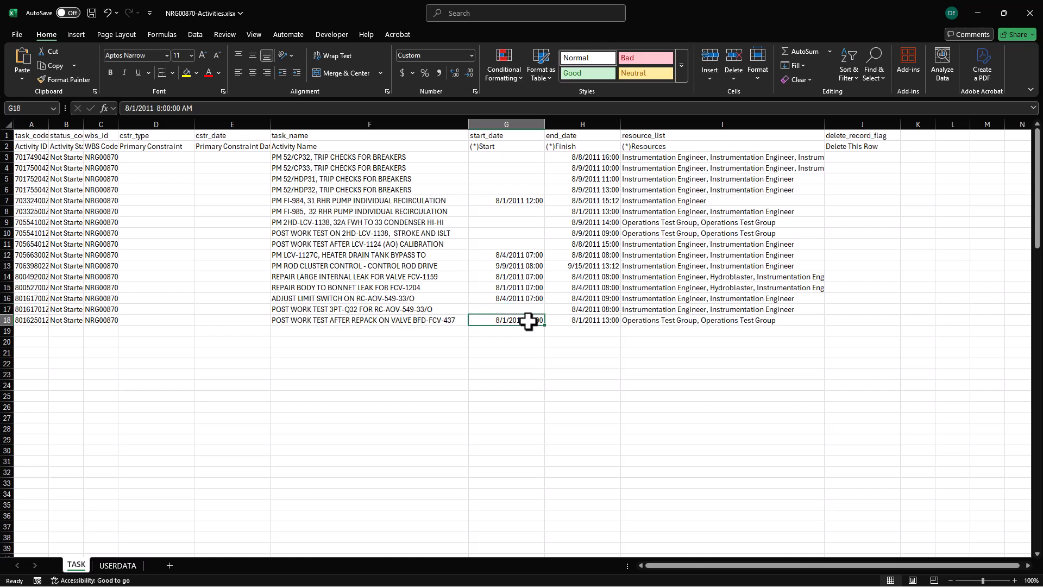
{"action": "key", "text": "Delete"}
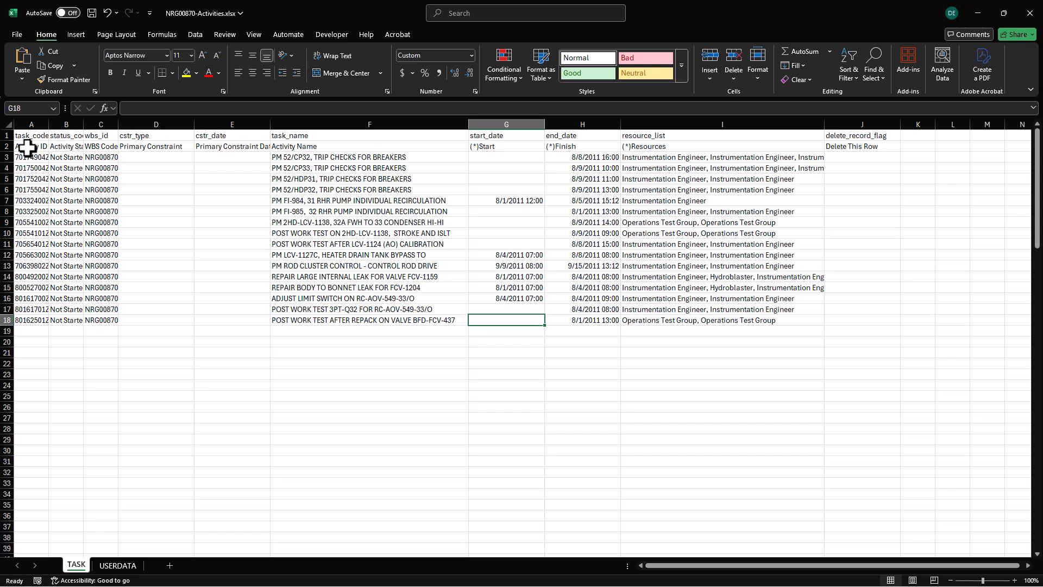
Rename the row 2 headers of the start_date and end_date columns to Start and Finish.
{"action": "left_click", "coordinate": [503, 145]}
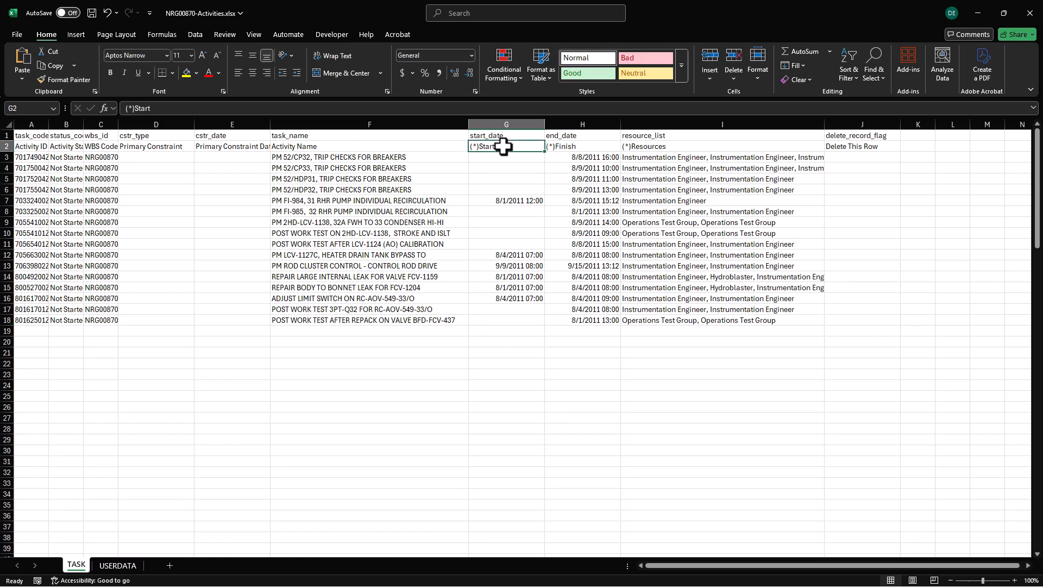
{"action": "type", "text": "S"}
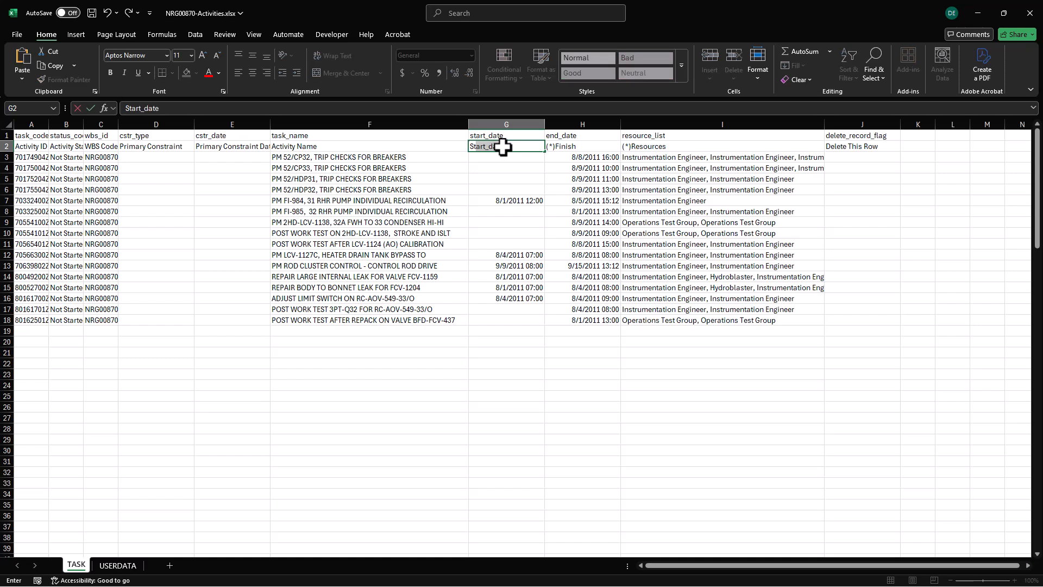
{"action": "key", "text": "Delete"}
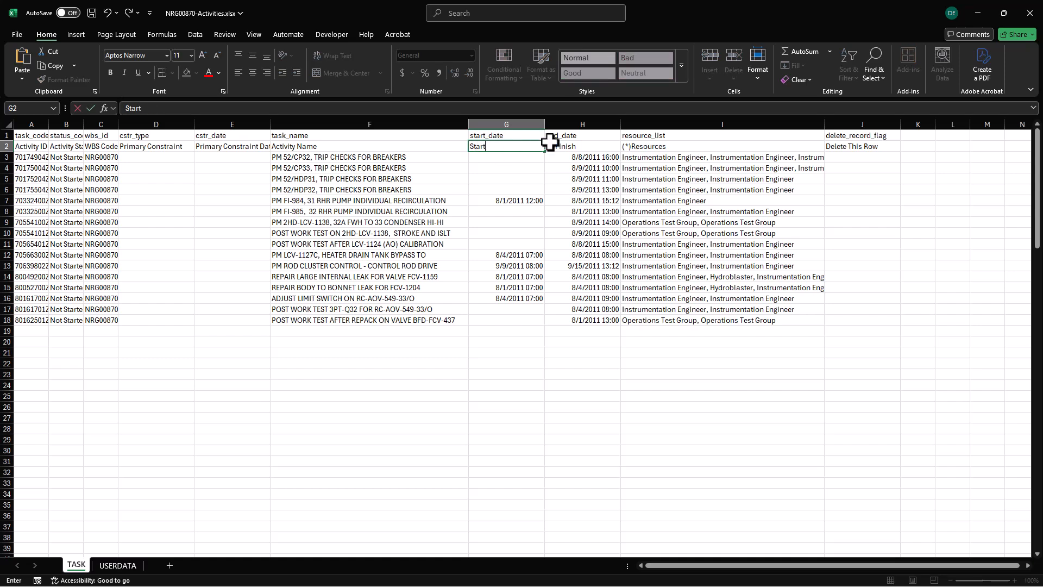
{"action": "left_click", "coordinate": [574, 149]}
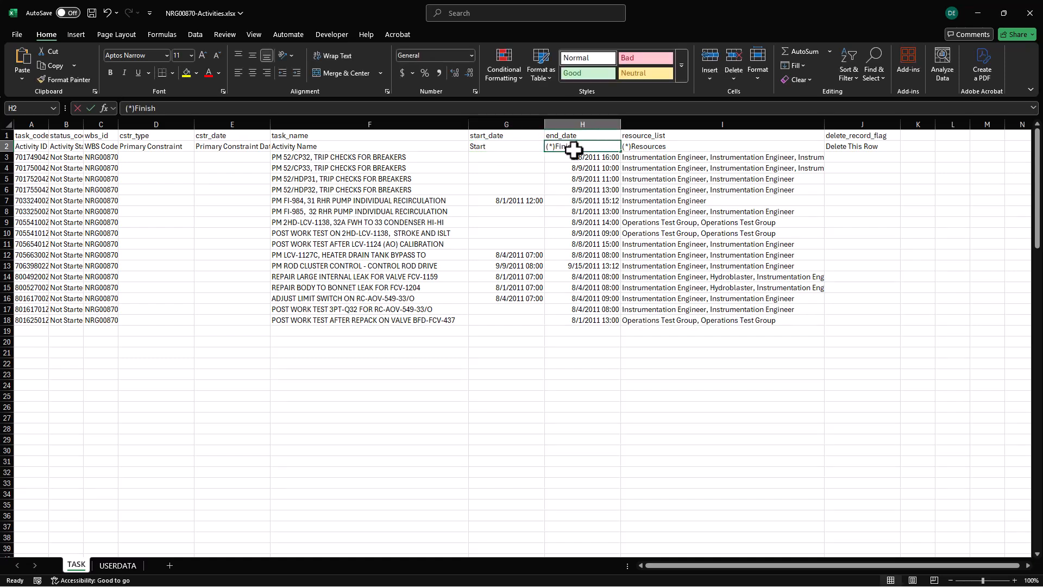
{"action": "type", "text": "Fini"}
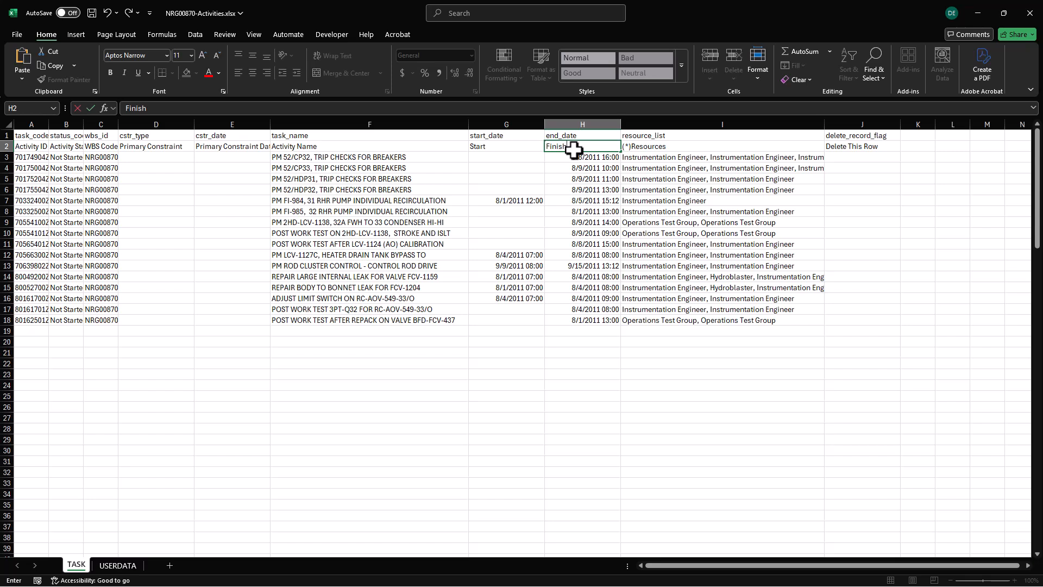
{"action": "type", "text": "sh"}
{"action": "left_click", "coordinate": [581, 199]}
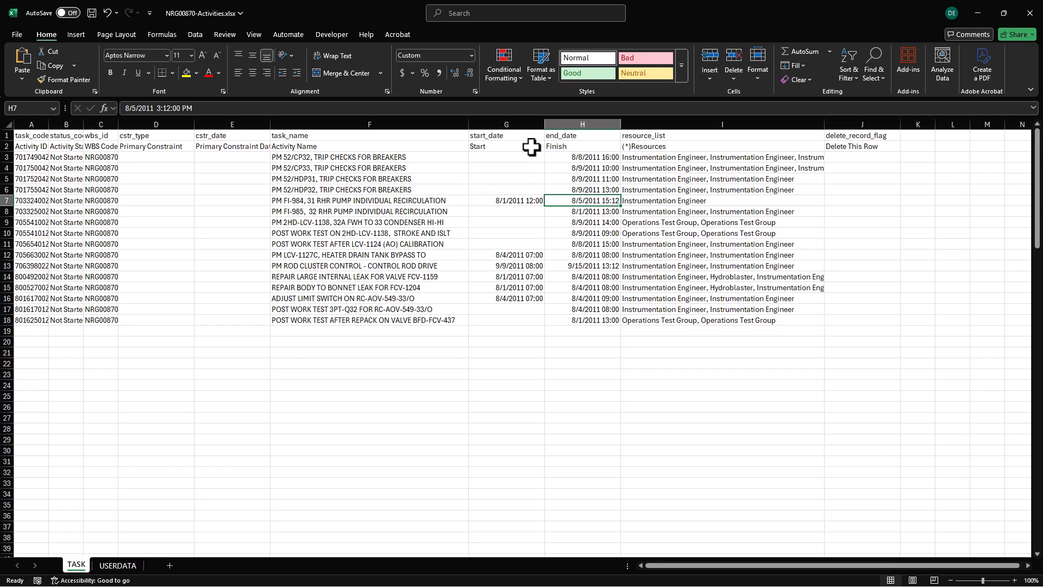
{"action": "left_click", "coordinate": [492, 145]}
{"action": "left_click", "coordinate": [576, 146]}
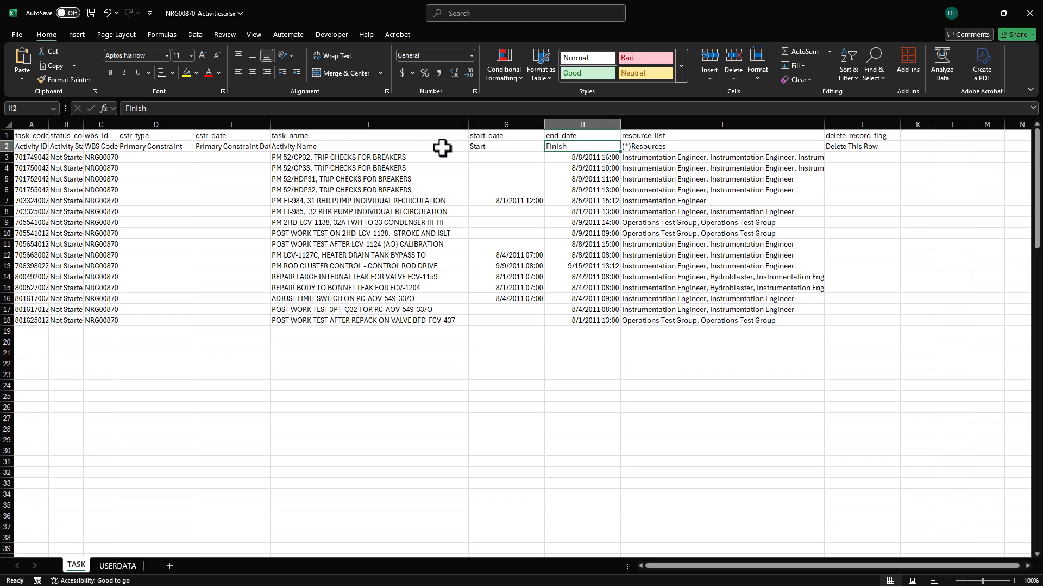
Rename the row 2 header of the task_name column to Name.
{"action": "left_click", "coordinate": [327, 148]}
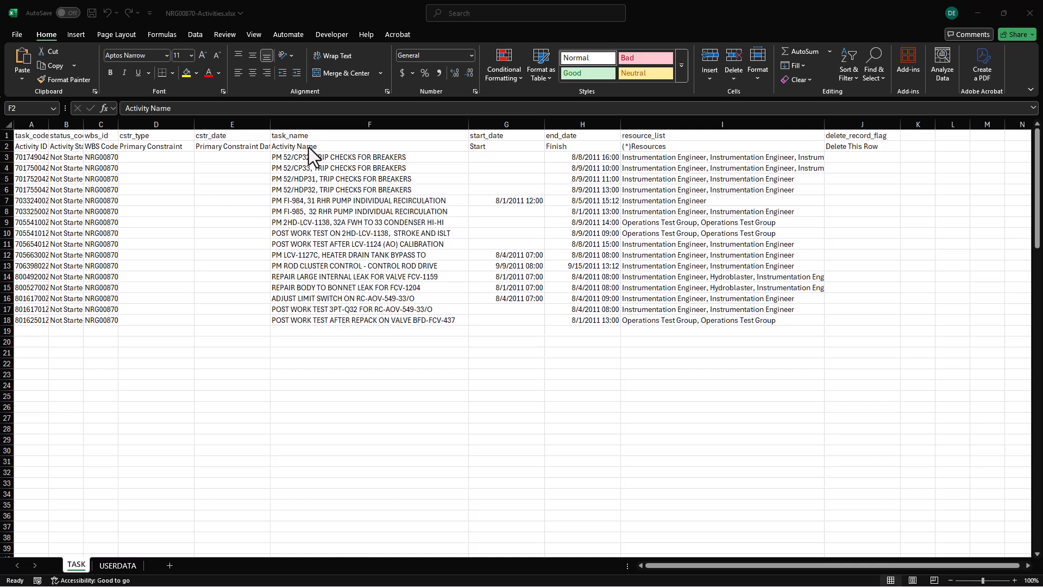
{"action": "left_click", "coordinate": [308, 148]}
{"action": "type", "text": "Na"}
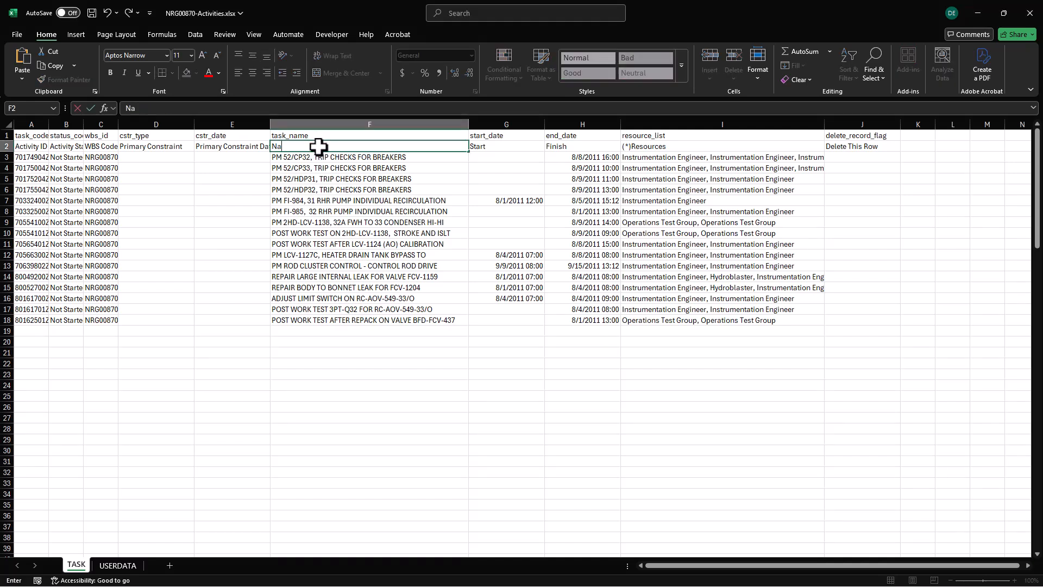
{"action": "type", "text": "me"}
{"action": "key", "text": "Return"}
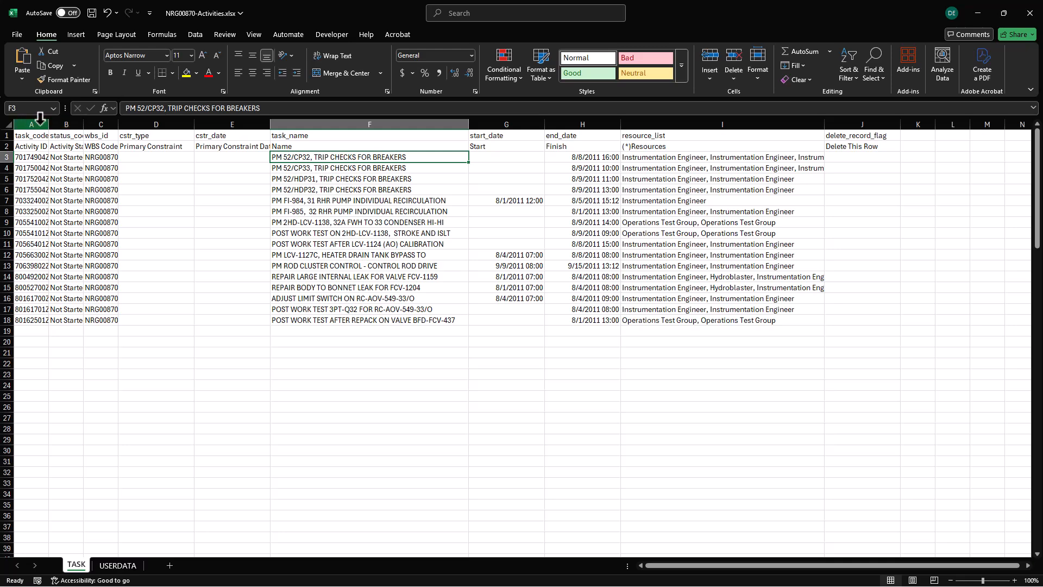
Widen the task_code, status_code and wbs_id columns and copy the range A2:H18, from Activity ID through Finish.
{"action": "left_click_drag", "start_coordinate": [49, 123], "coordinate": [94, 124]}
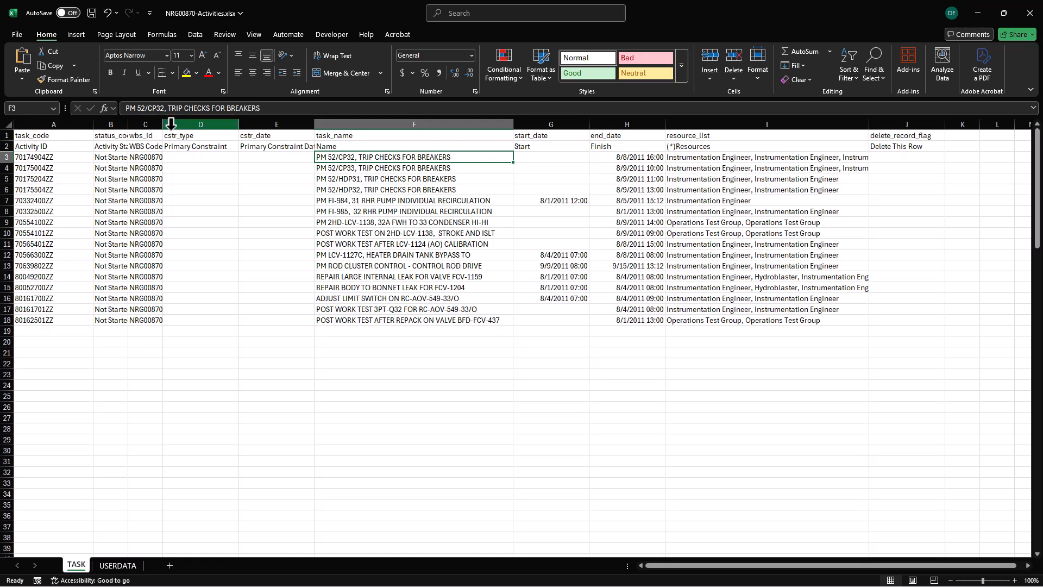
{"action": "mouse_move", "coordinate": [163, 126]}
{"action": "left_mouse_down"}
{"action": "mouse_move", "coordinate": [180, 126]}
{"action": "mouse_move", "coordinate": [167, 126]}
{"action": "left_mouse_up"}
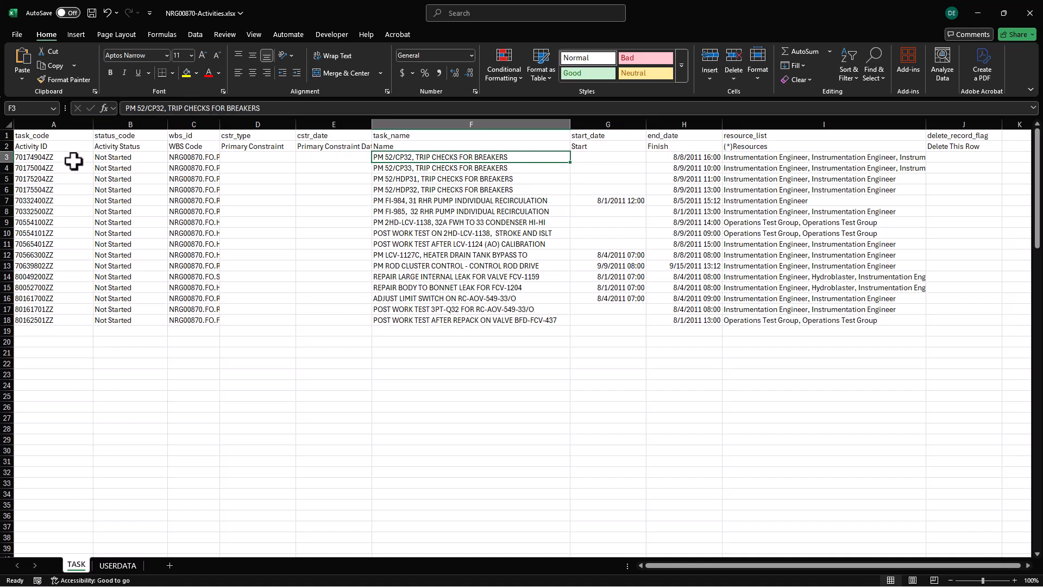
{"action": "left_click", "coordinate": [40, 144]}
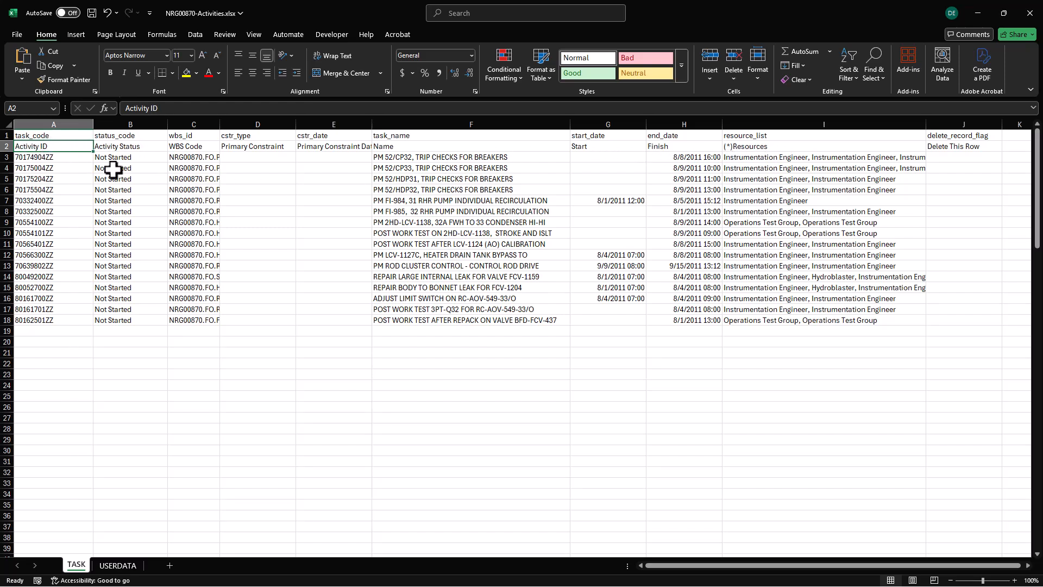
{"action": "left_click", "coordinate": [680, 321], "text": "shift"}
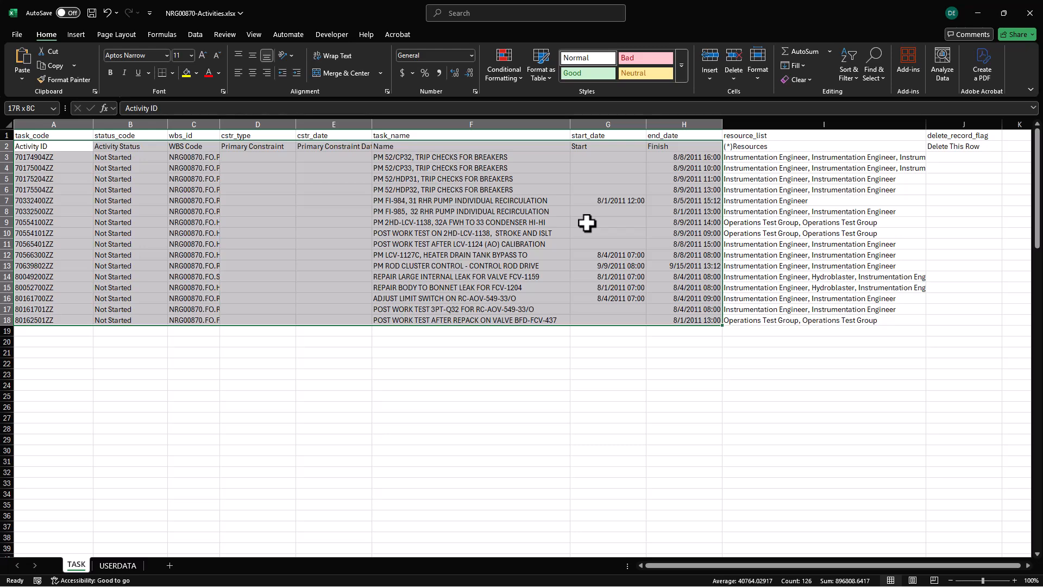
{"action": "key", "text": "ctrl+c"}
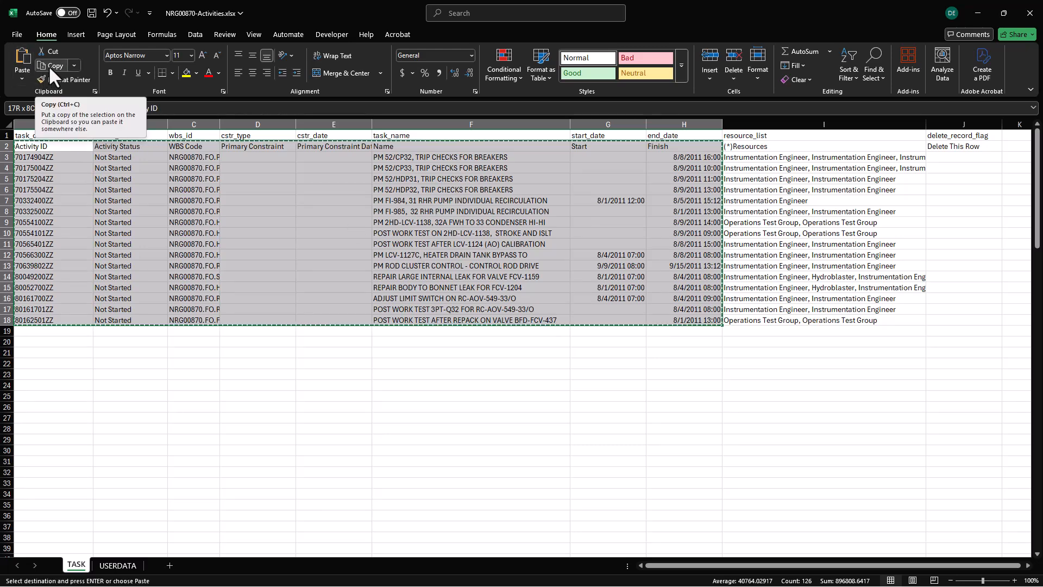
Switch to the P6 Example schedule in Milestones Professional and start a custom import from the clipboard.
{"action": "key", "text": "alt+Tab"}
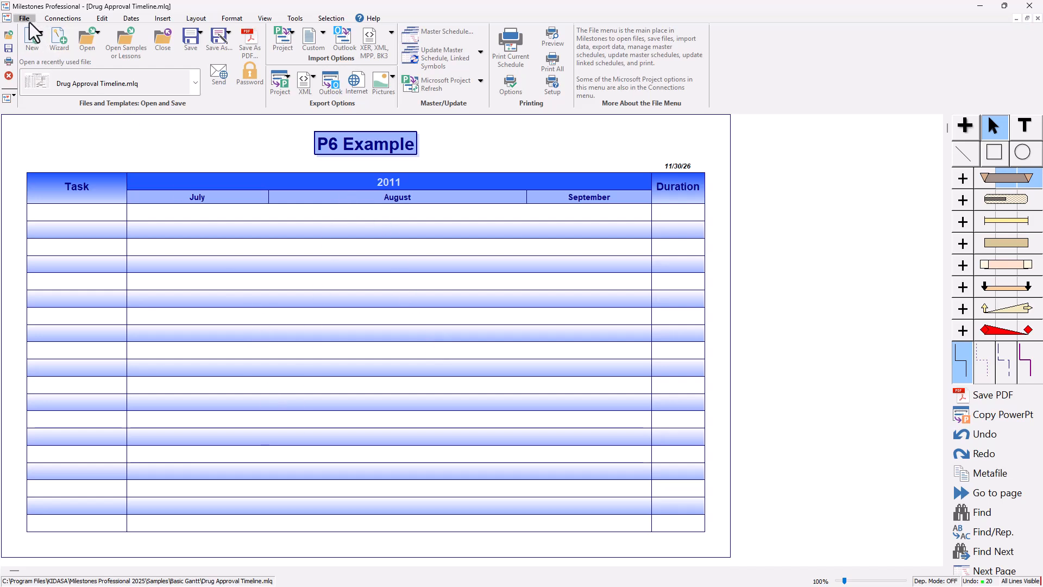
{"action": "left_click", "coordinate": [320, 46]}
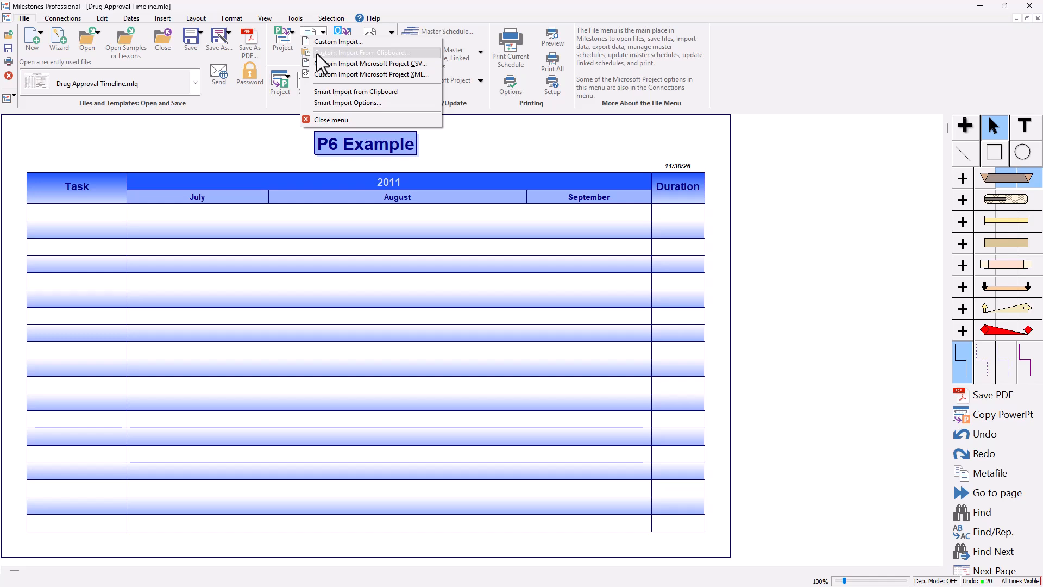
{"action": "left_click", "coordinate": [318, 54]}
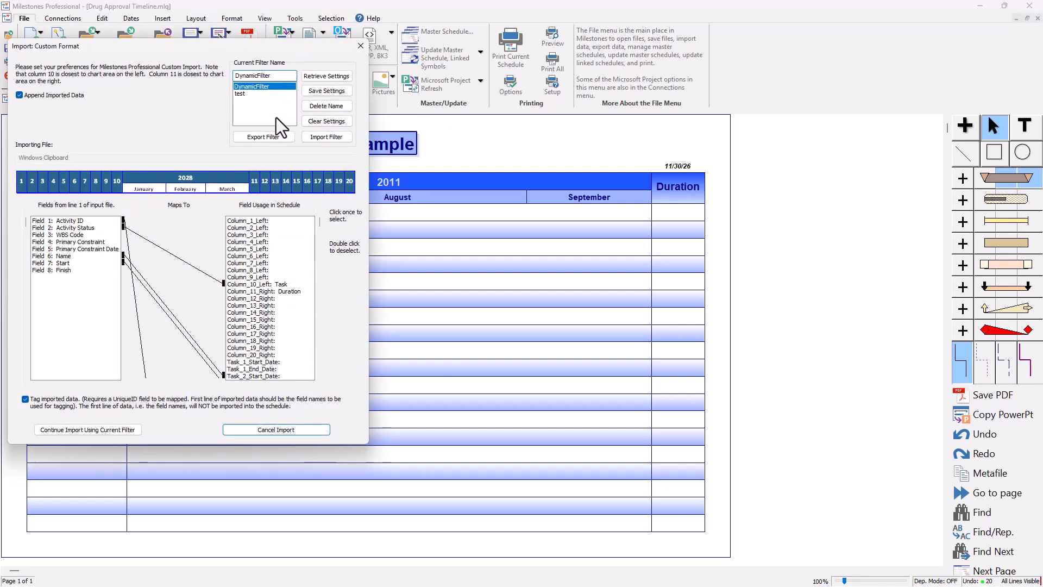
Clear the existing import field mappings and map the Activity ID field to UniqueID.
{"action": "left_click", "coordinate": [337, 121]}
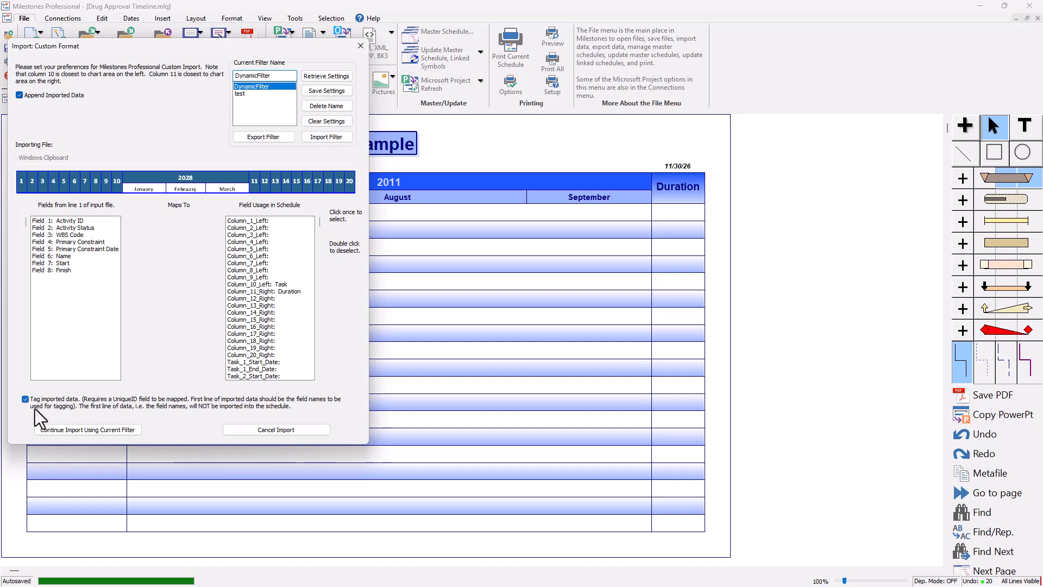
{"action": "left_click", "coordinate": [42, 405]}
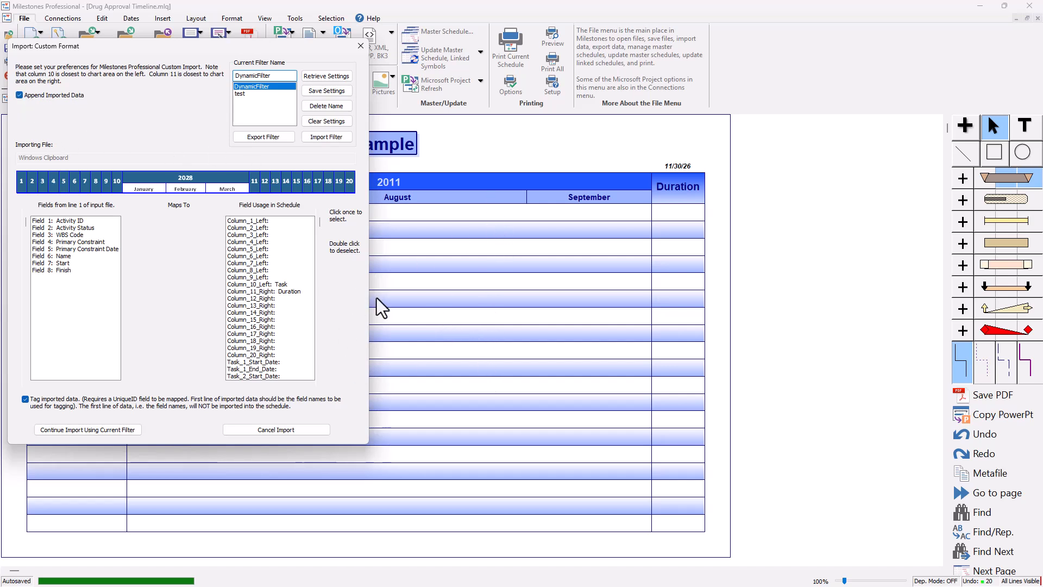
{"action": "left_click", "coordinate": [75, 223]}
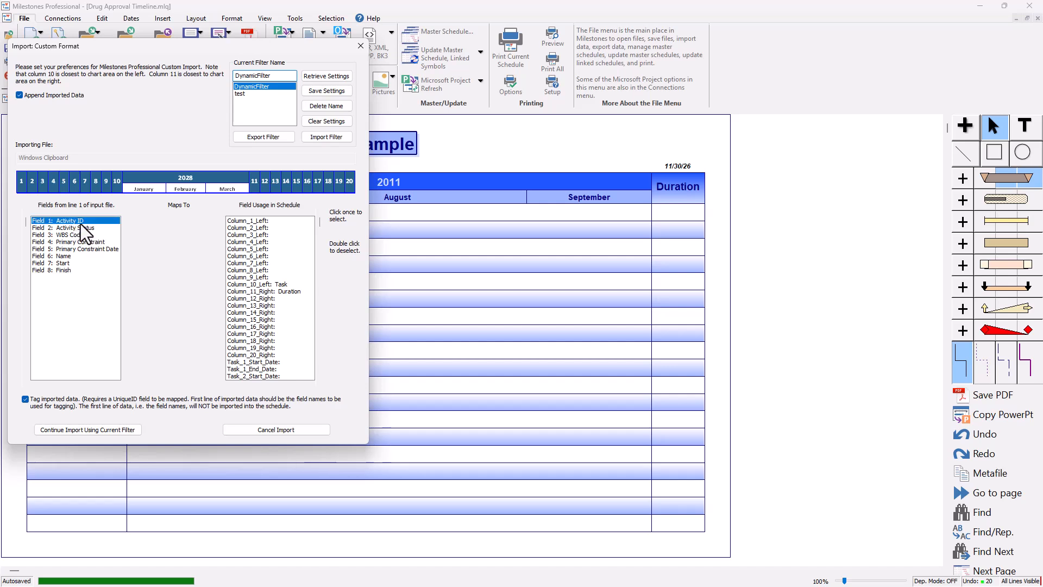
{"action": "left_click_drag", "start_coordinate": [320, 228], "coordinate": [320, 388]}
{"action": "left_click", "coordinate": [242, 377]}
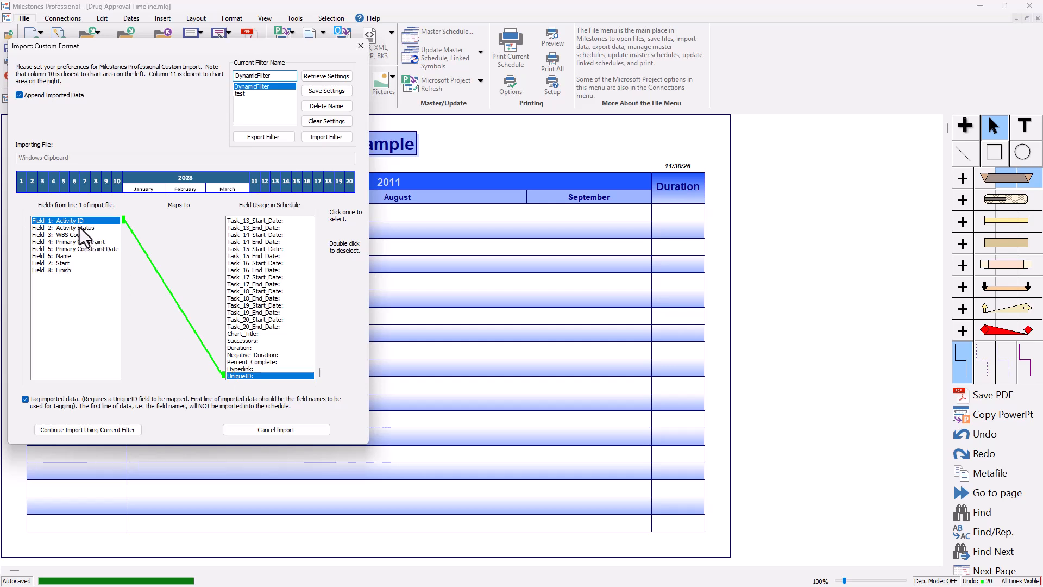
Map the Name import field to Column_10_Left, the Task column.
{"action": "left_click", "coordinate": [95, 256]}
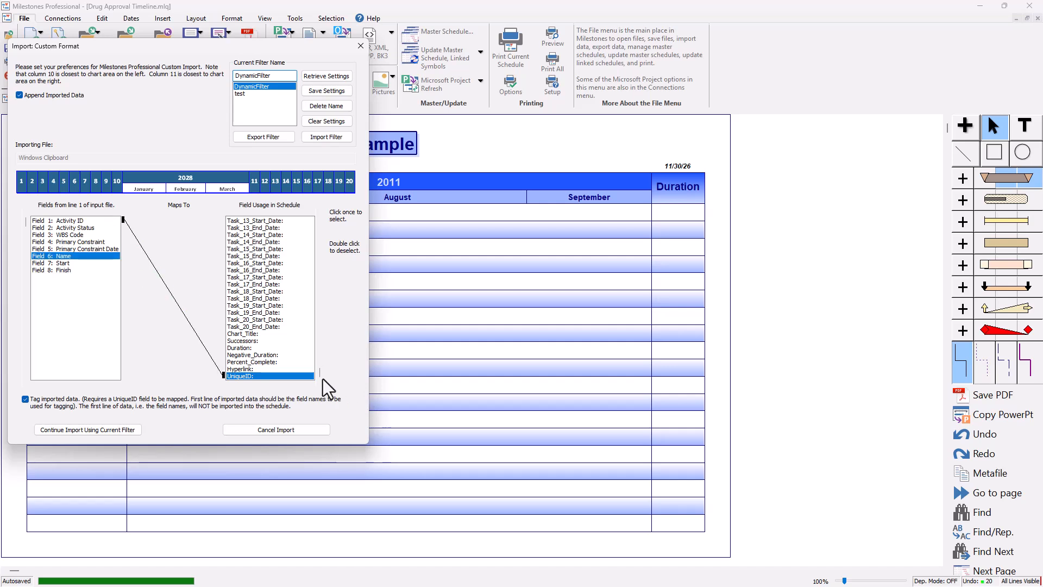
{"action": "left_click_drag", "start_coordinate": [319, 370], "coordinate": [313, 220]}
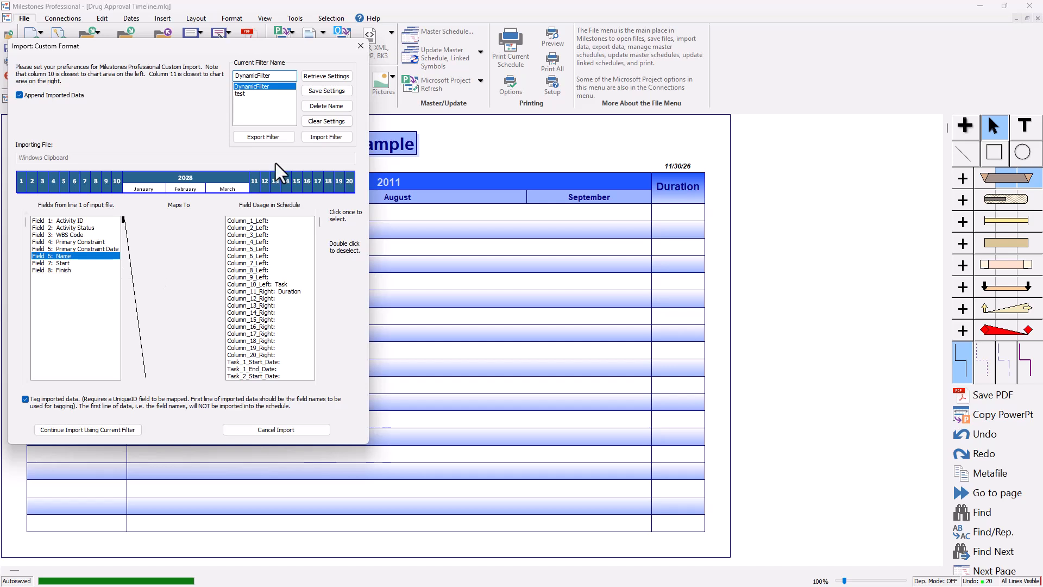
{"action": "left_click_drag", "start_coordinate": [235, 46], "coordinate": [506, 82]}
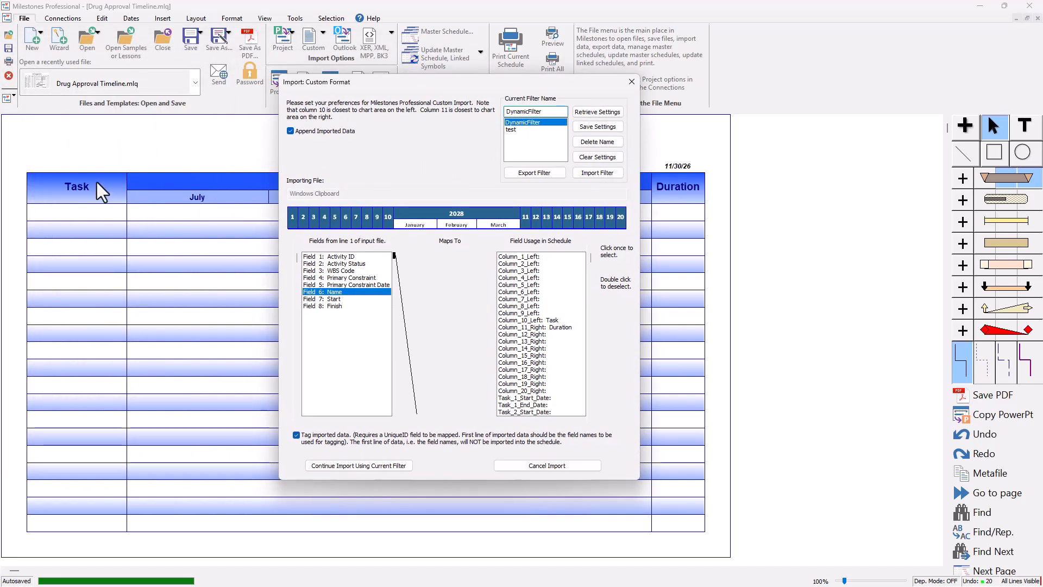
{"action": "left_click", "coordinate": [556, 321]}
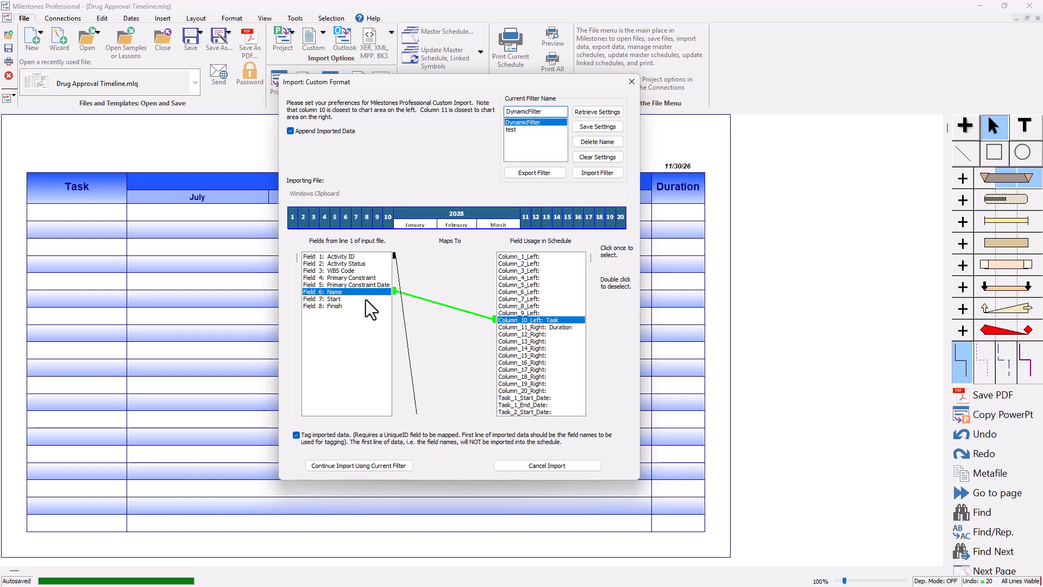
{"action": "left_click", "coordinate": [226, 351]}
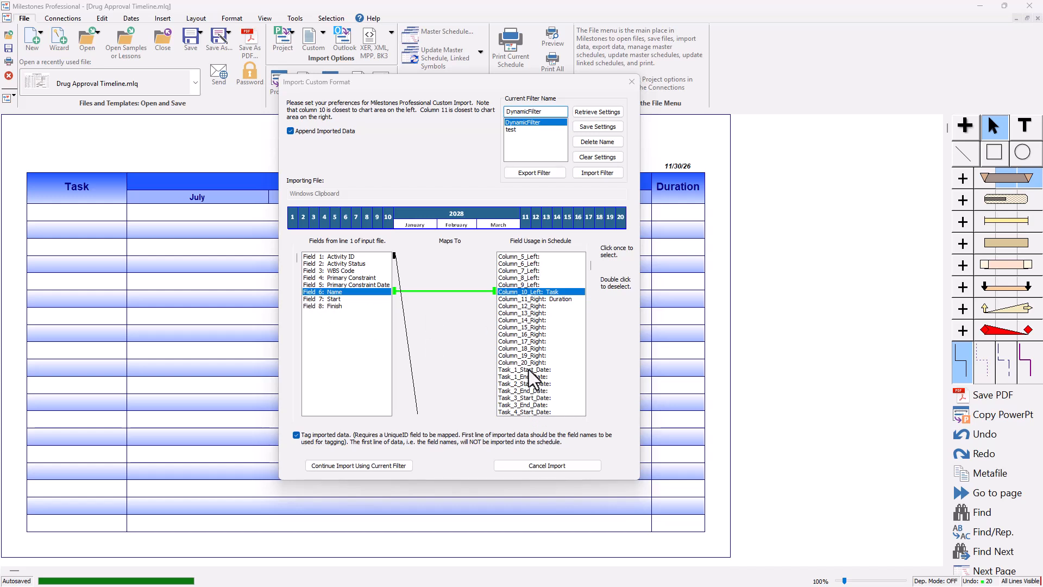
Map Start to Task_1_Start_Date and Finish to Task_1_End_Date, and run the import with the settings saved to DynamicFilter.
{"action": "left_click", "coordinate": [350, 299]}
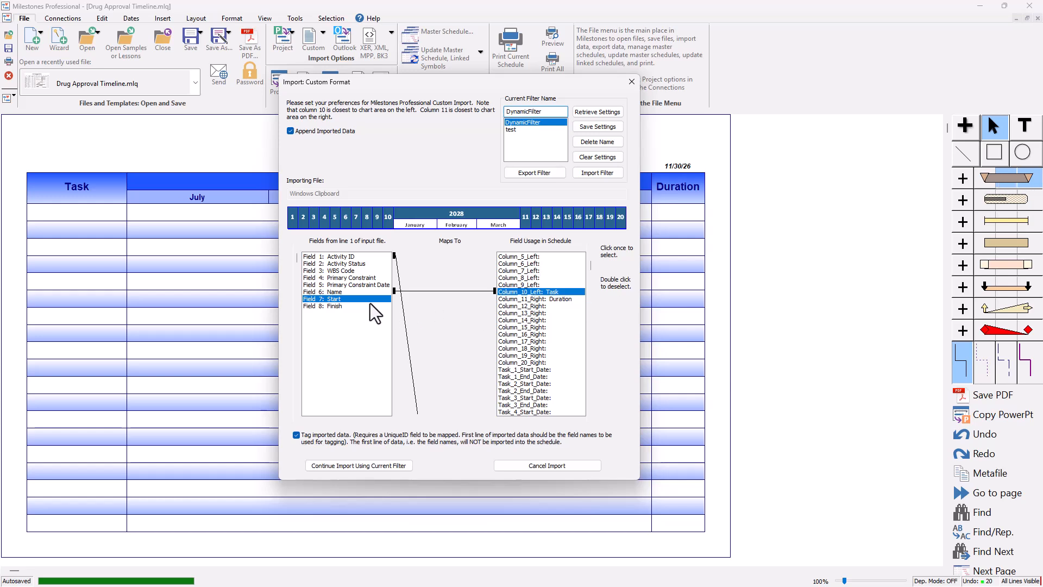
{"action": "left_click", "coordinate": [532, 370]}
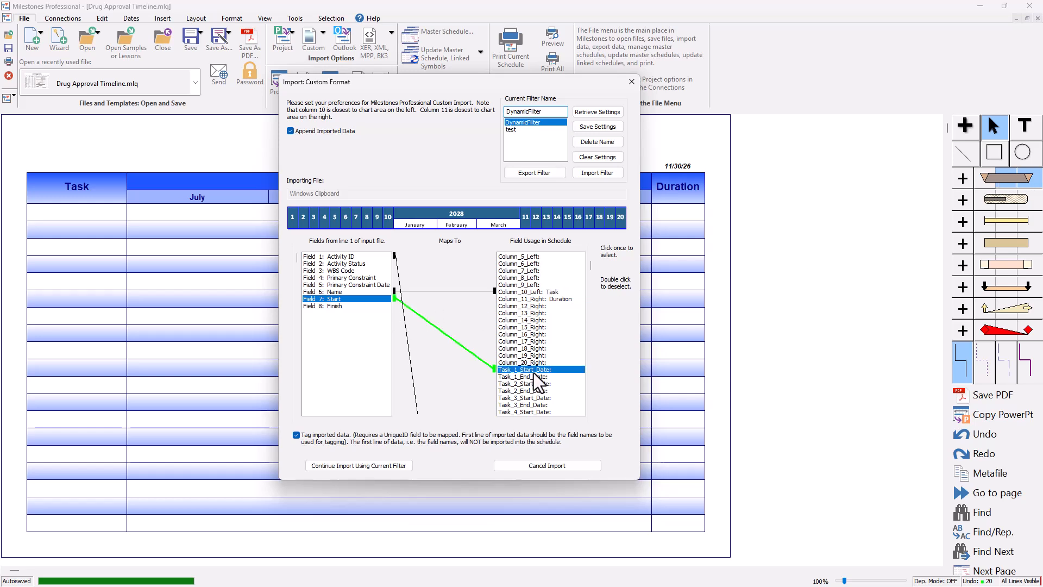
{"action": "left_click", "coordinate": [344, 306]}
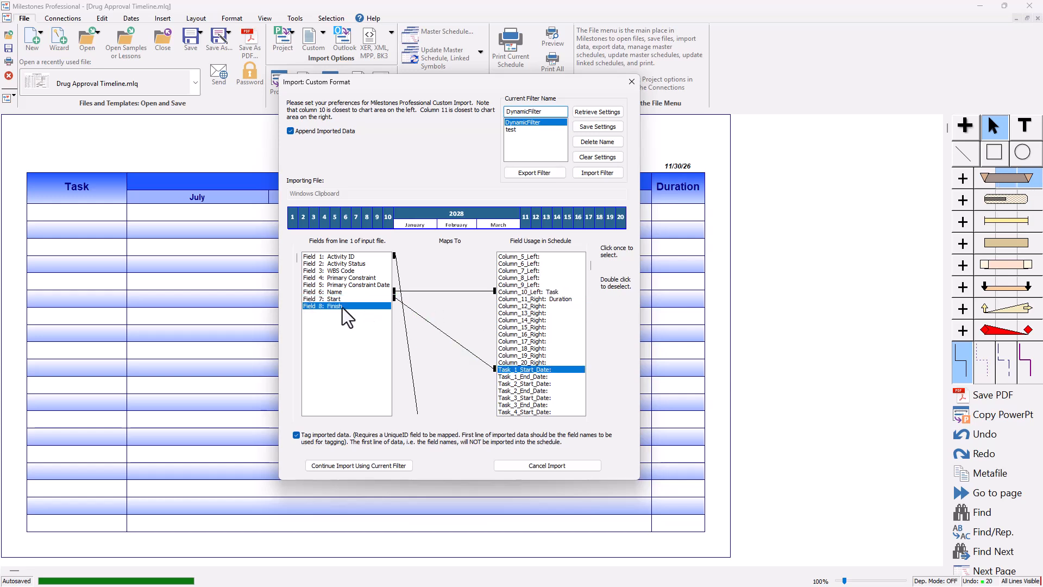
{"action": "left_click", "coordinate": [519, 377]}
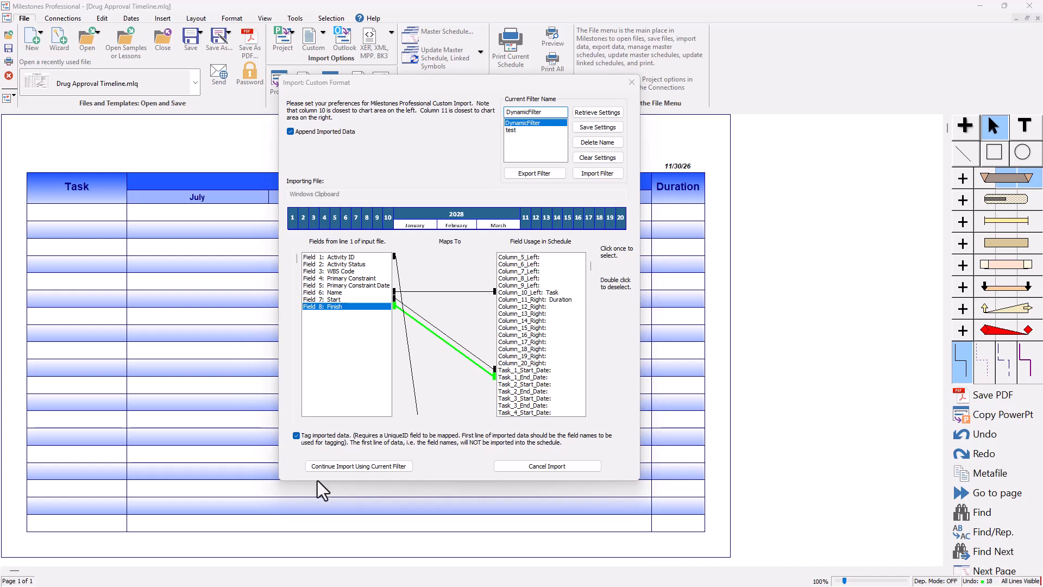
{"action": "left_click", "coordinate": [350, 468]}
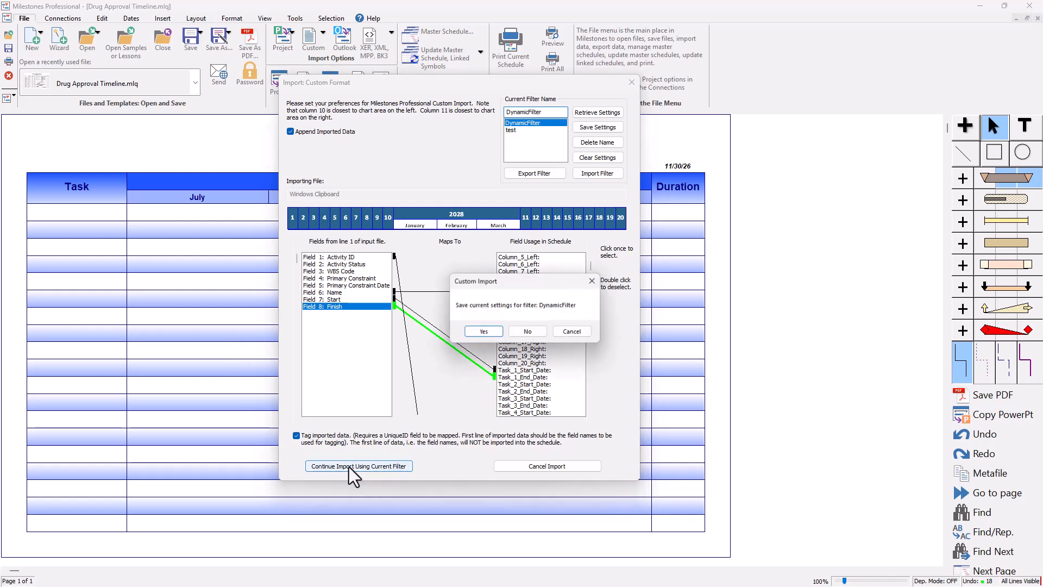
{"action": "left_click", "coordinate": [483, 334]}
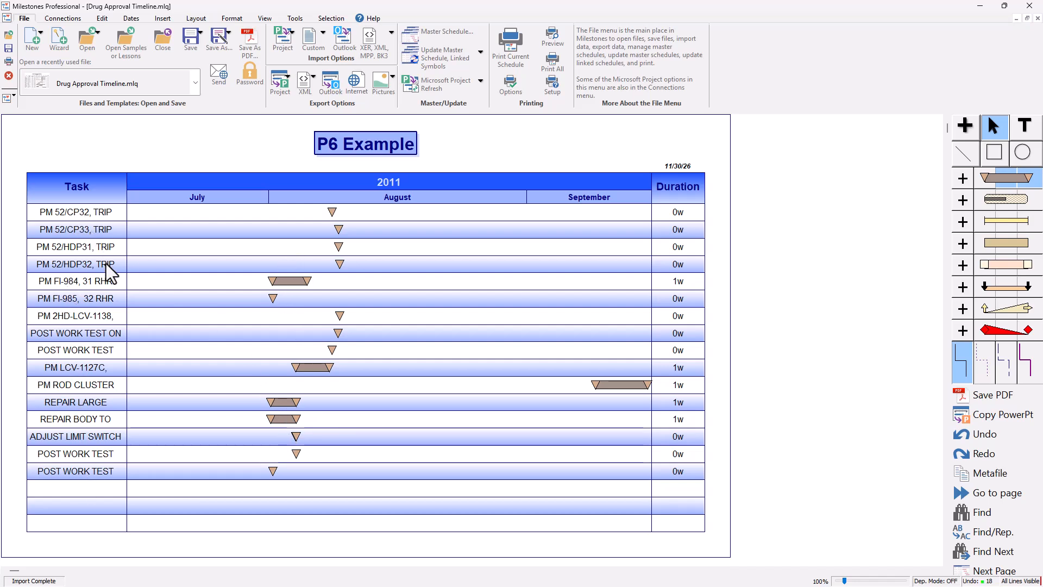
Delete the overlapping start symbol in the ADJUST LIMIT SWITCH row, keeping its finish symbol.
{"action": "left_click", "coordinate": [302, 438]}
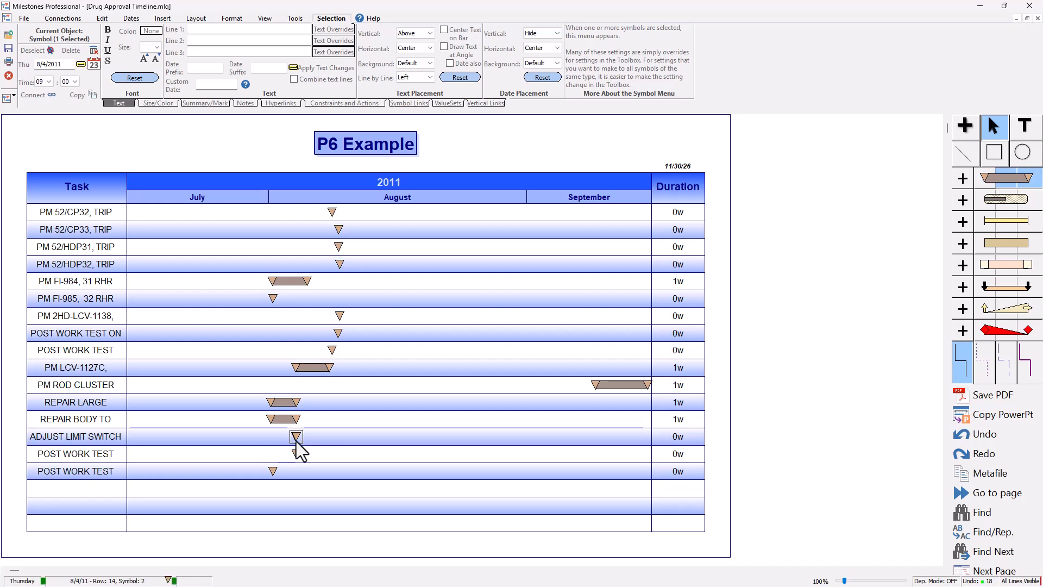
{"action": "key", "text": "Right"}
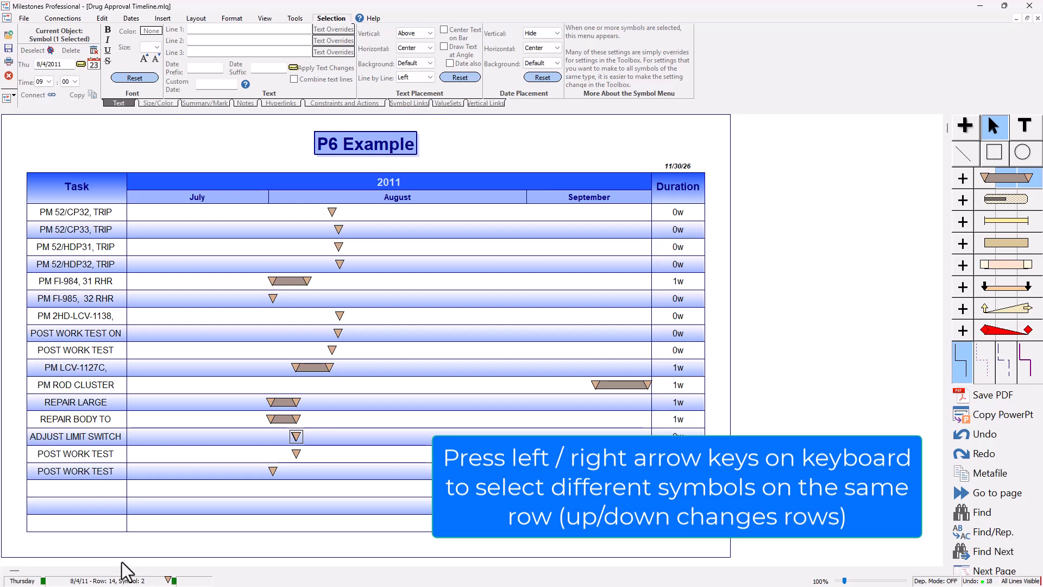
{"action": "key", "text": "Left"}
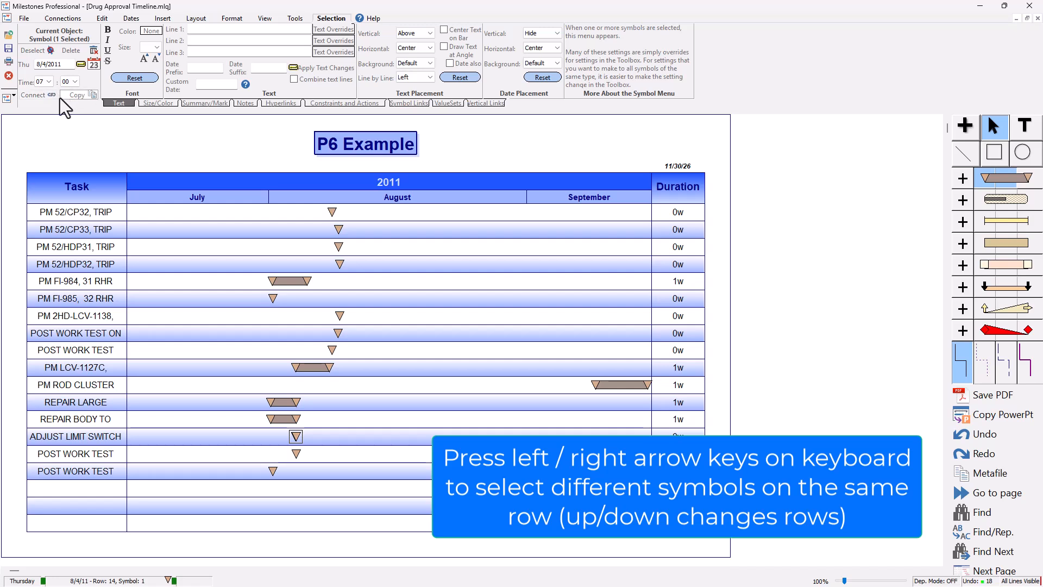
{"action": "key", "text": "Right"}
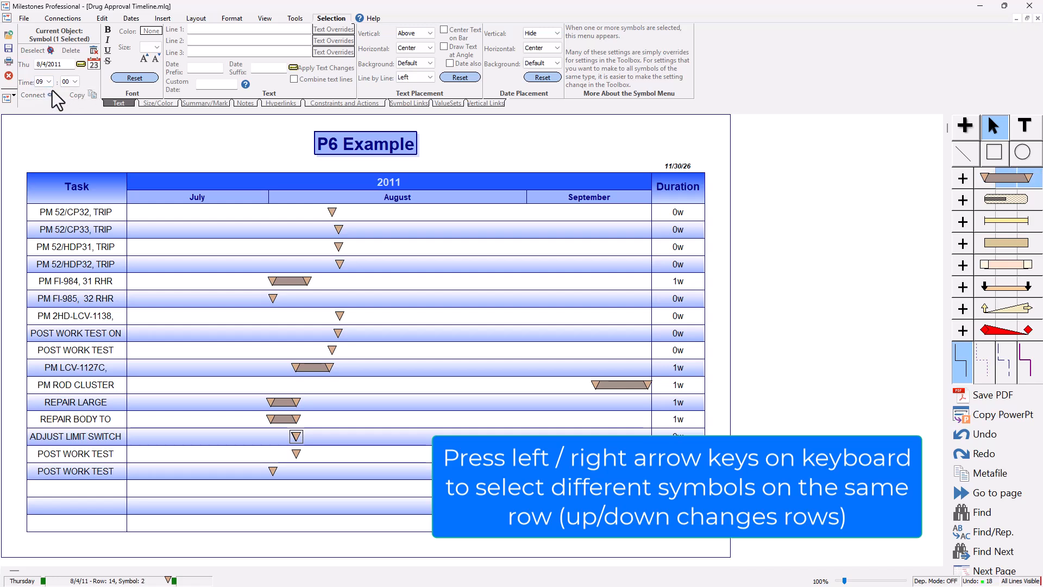
{"action": "key", "text": "Left"}
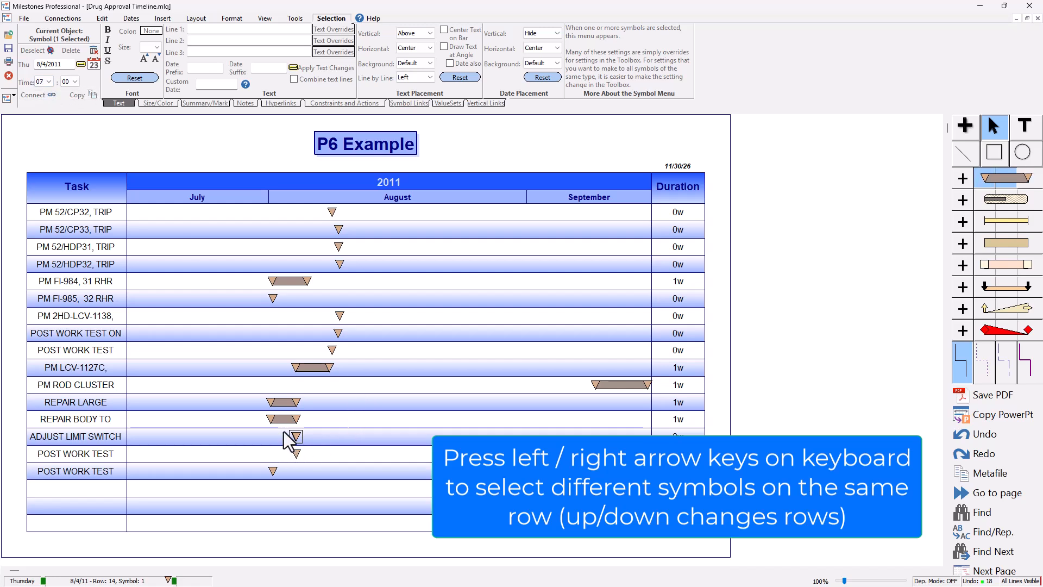
{"action": "key", "text": "Right"}
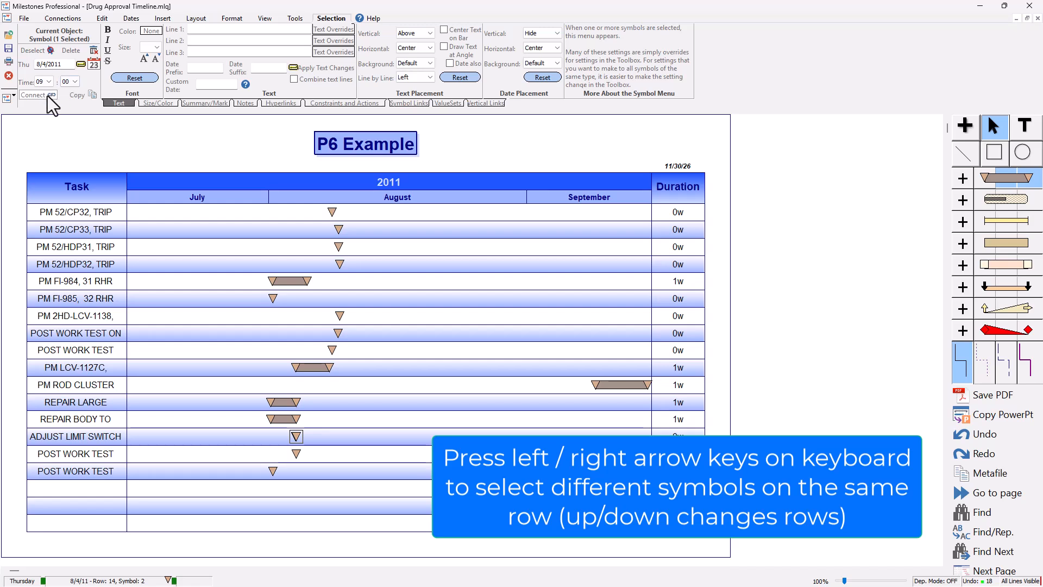
{"action": "key", "text": "Left"}
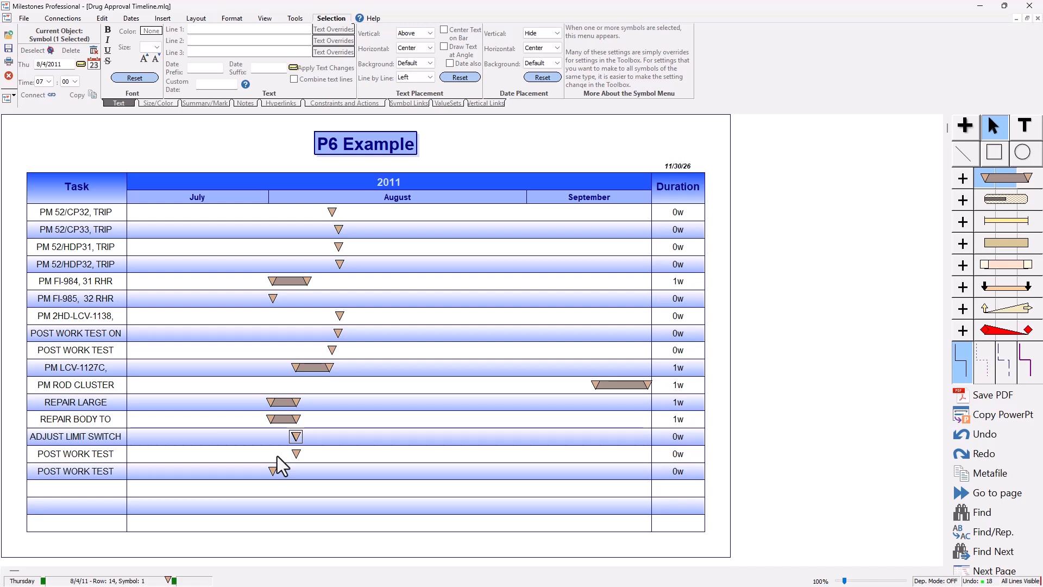
{"action": "key", "text": "Right"}
{"action": "key", "text": "Left"}
{"action": "key", "text": "Delete"}
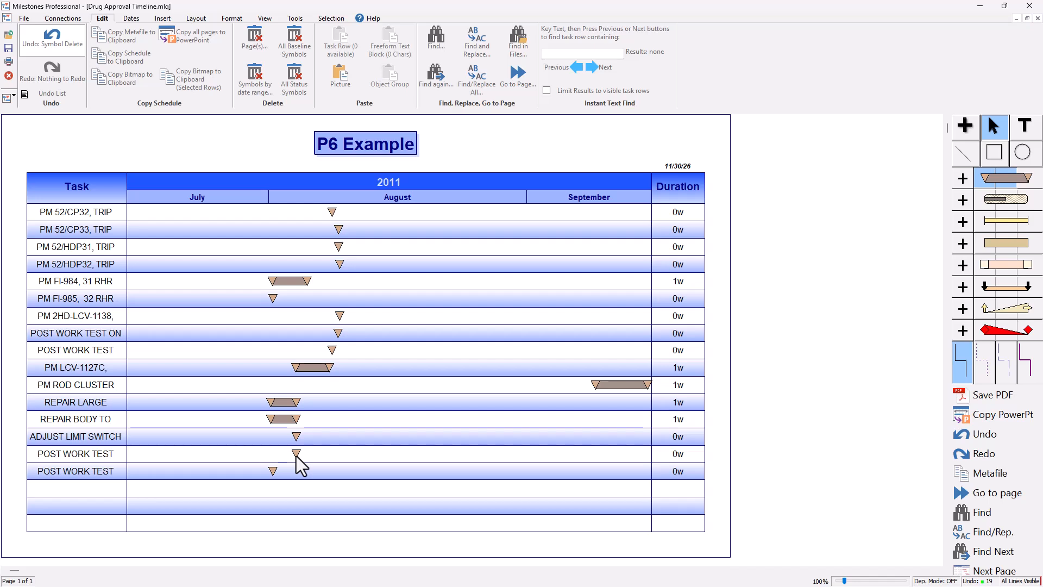
Examine the automation tags linking the PM 52/CP32, PM 52/HDP31, PM 52/HDP32 and PM FI-984 symbols to their Activity IDs.
{"action": "left_click", "coordinate": [332, 212]}
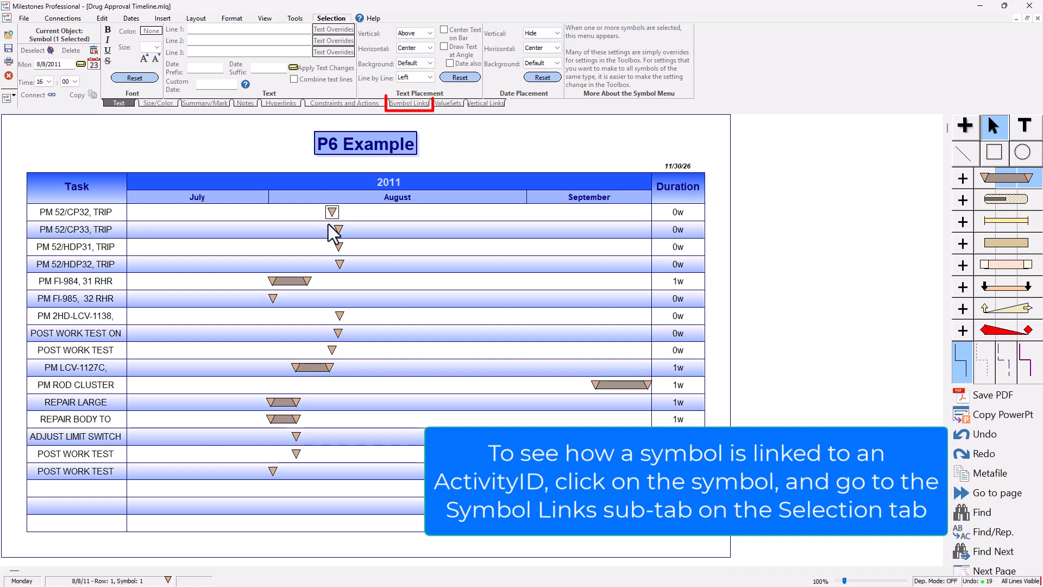
{"action": "left_click", "coordinate": [408, 103]}
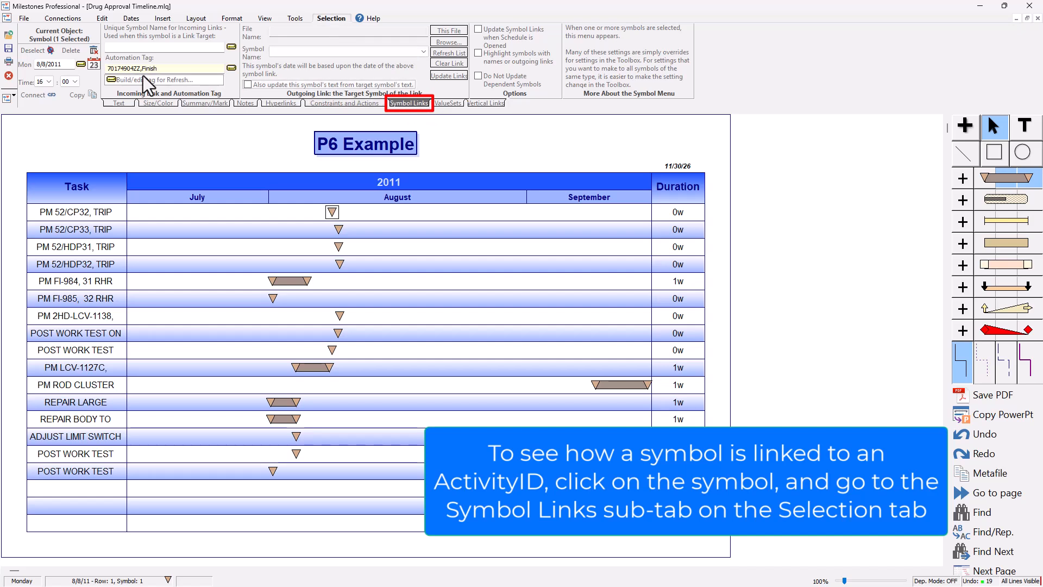
{"action": "left_click_drag", "start_coordinate": [112, 69], "coordinate": [141, 69]}
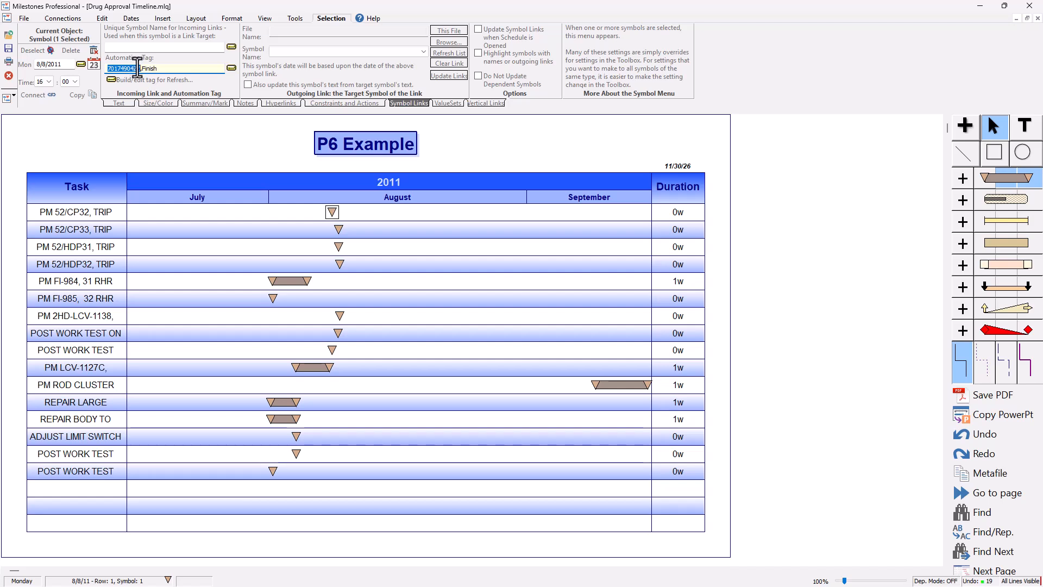
{"action": "left_click_drag", "start_coordinate": [141, 68], "coordinate": [164, 69]}
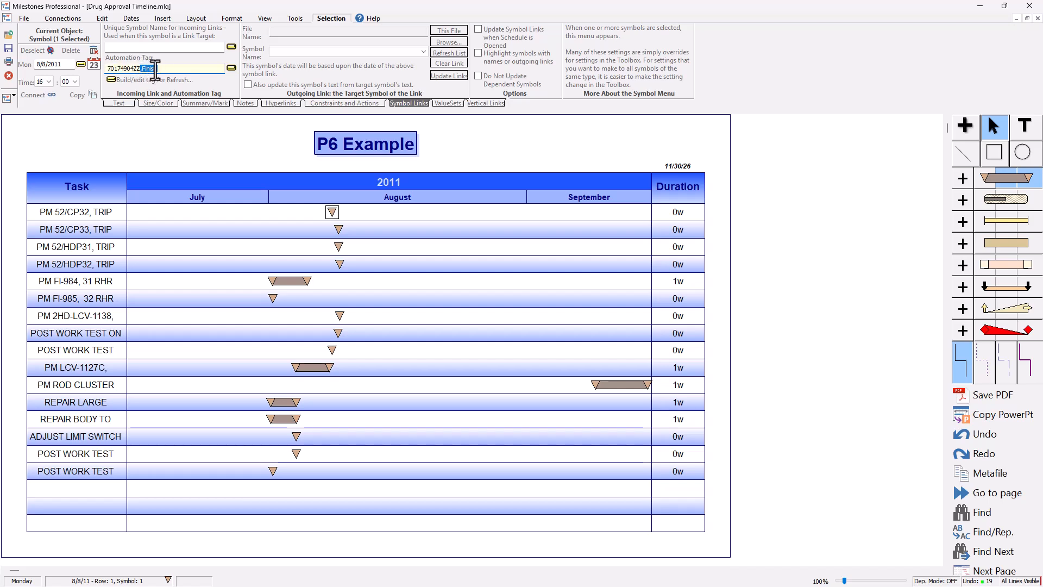
{"action": "left_click", "coordinate": [338, 247]}
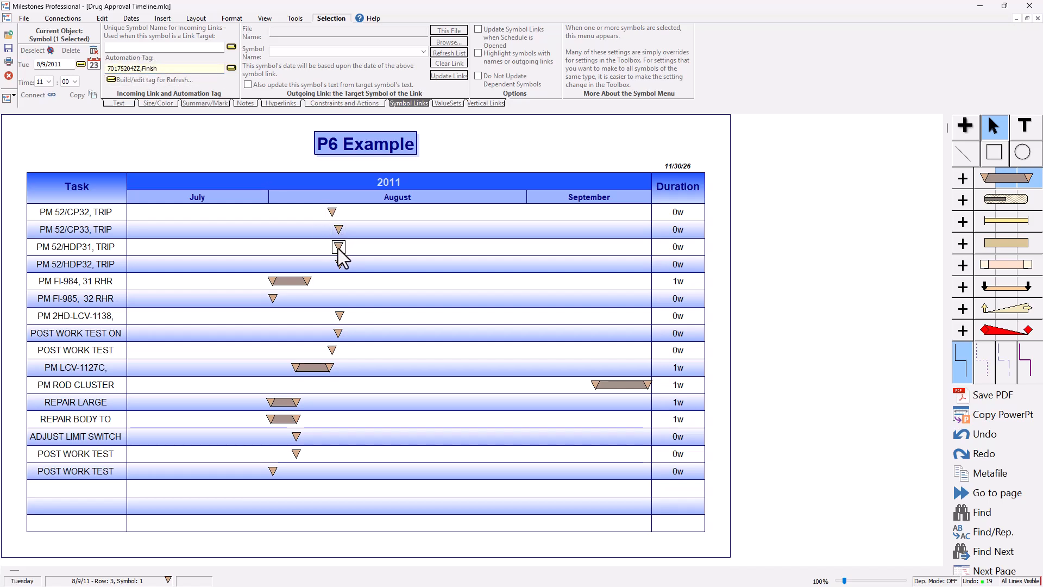
{"action": "left_click", "coordinate": [340, 264]}
{"action": "left_click", "coordinate": [273, 284]}
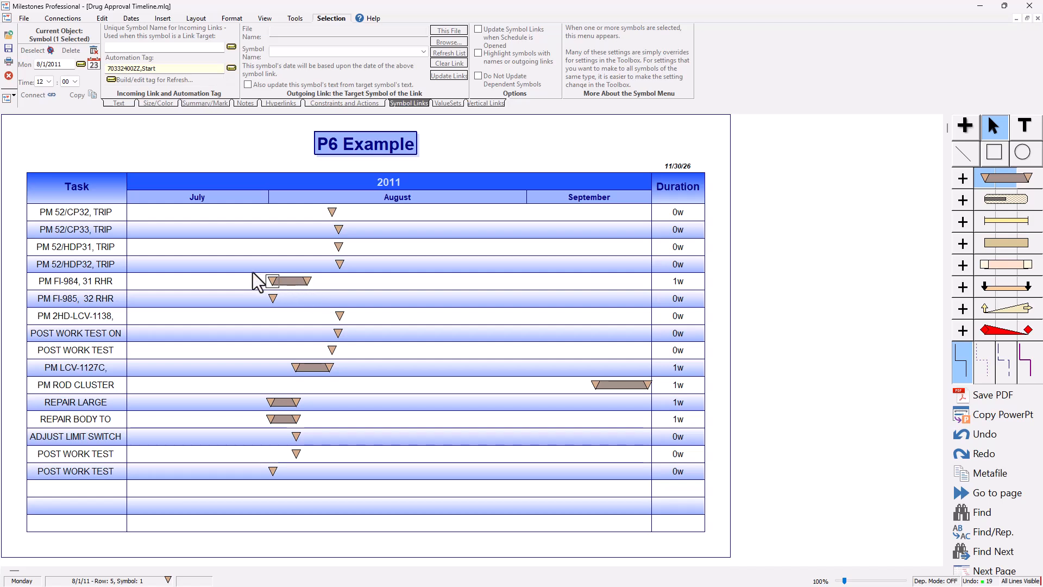
{"action": "left_click", "coordinate": [307, 281]}
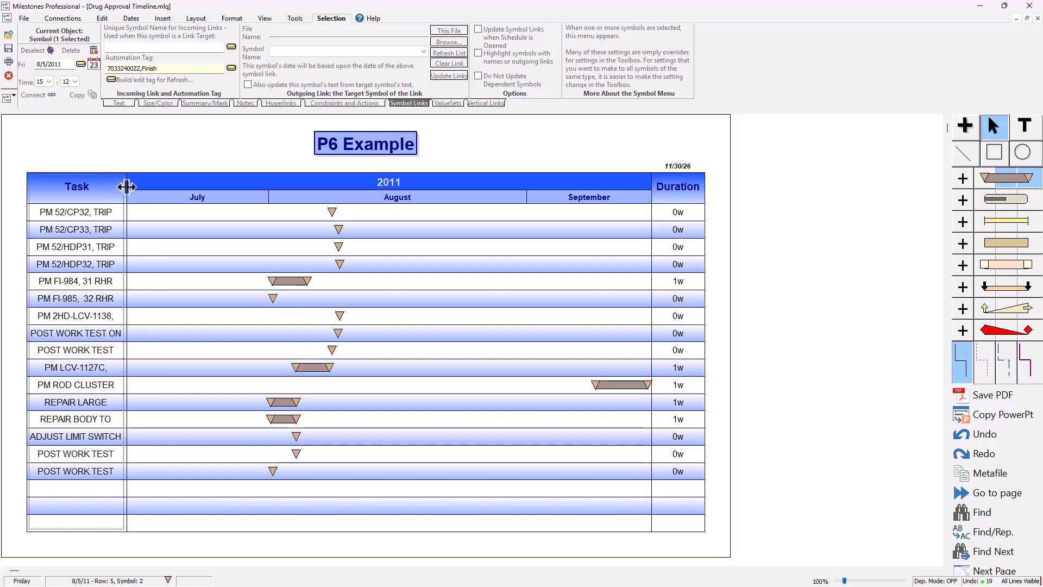
Widen the Task column of the schedule to show more of the task names.
{"action": "left_click_drag", "start_coordinate": [127, 184], "coordinate": [205, 185]}
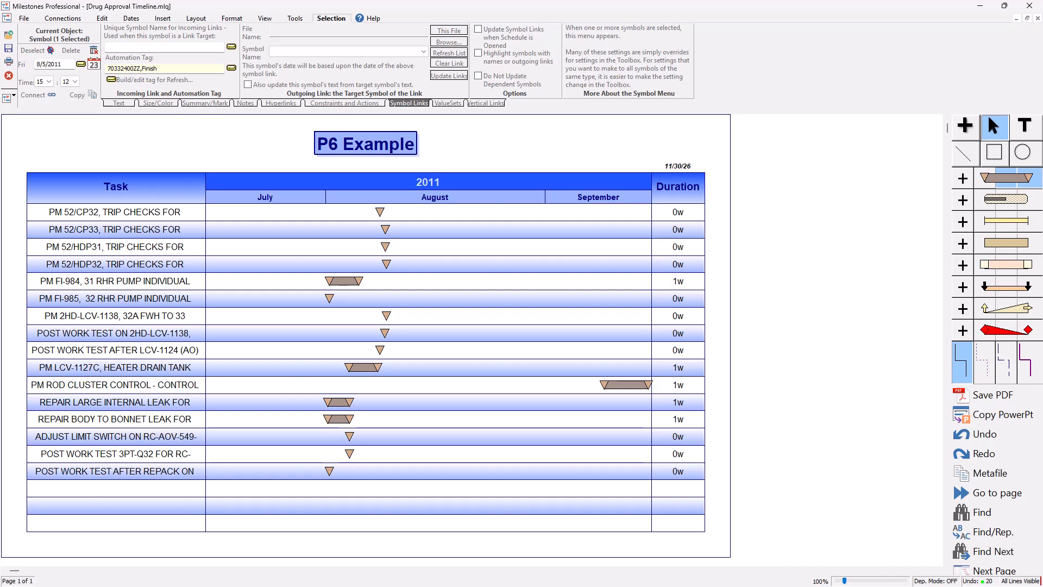
Switch to Primavera P6 and set the finish date of REPAIR BODY TO BONNET LEAK FOR FCV-1204 to 08/15/11.
{"action": "key", "text": "alt+Tab"}
{"action": "scroll", "coordinate": [152, 419], "scroll_direction": "down", "scroll_amount": 10}
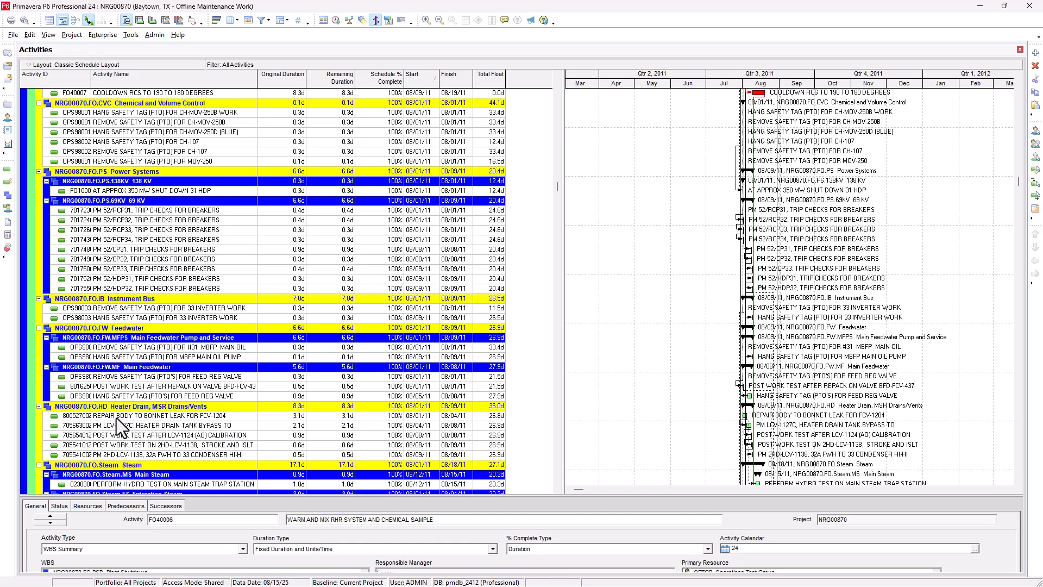
{"action": "left_click", "coordinate": [455, 416]}
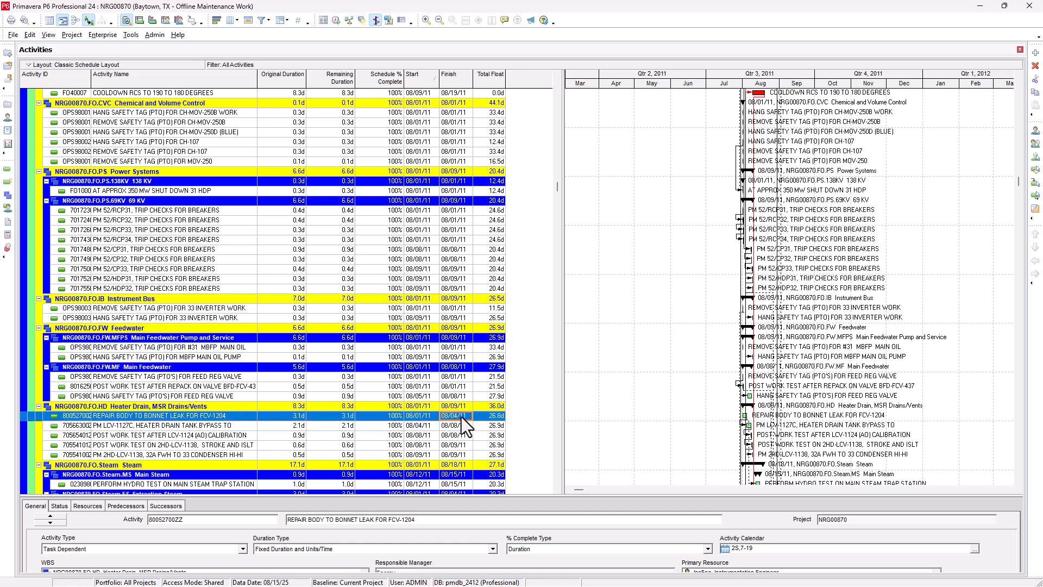
{"action": "left_click", "coordinate": [461, 416]}
{"action": "type", "text": "15"}
{"action": "left_click", "coordinate": [449, 430]}
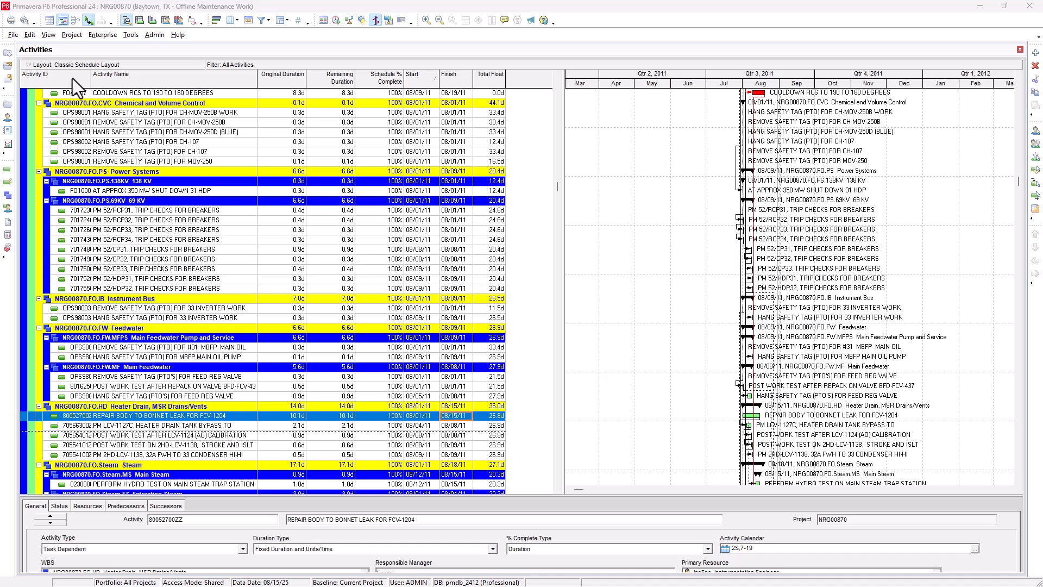
Export project NRG00870 in Primavera PM (XER) format, version 24.12 or later, to NRG00870.xer in the Documents folder.
{"action": "left_click", "coordinate": [13, 34]}
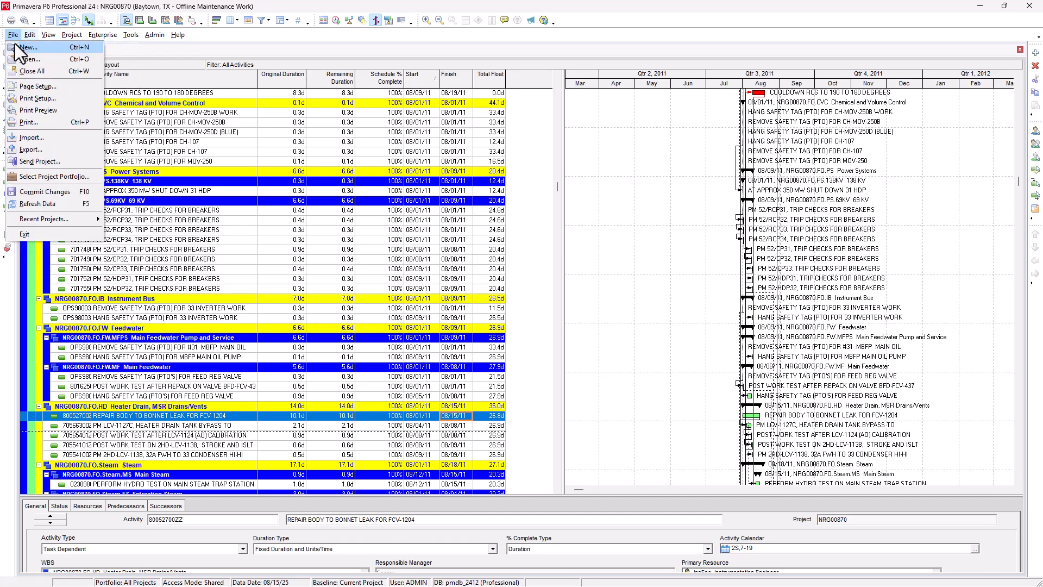
{"action": "left_click", "coordinate": [50, 149]}
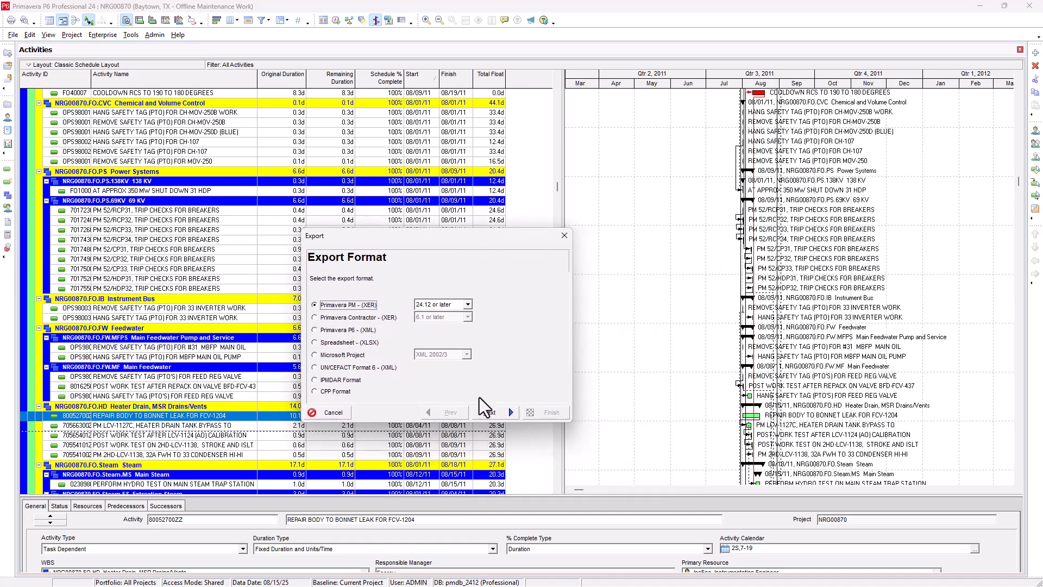
{"action": "left_click", "coordinate": [498, 415]}
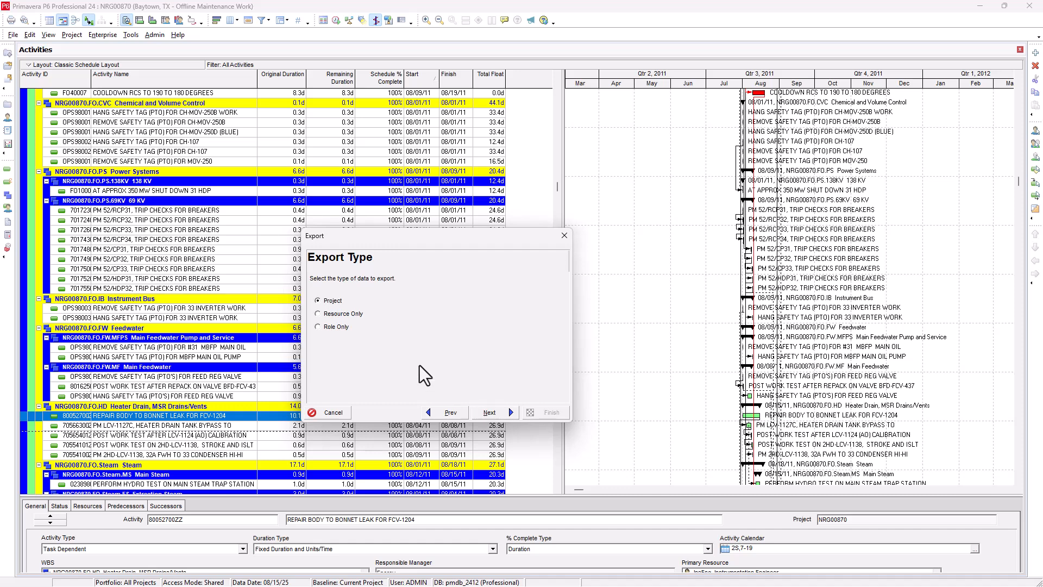
{"action": "left_click", "coordinate": [491, 413]}
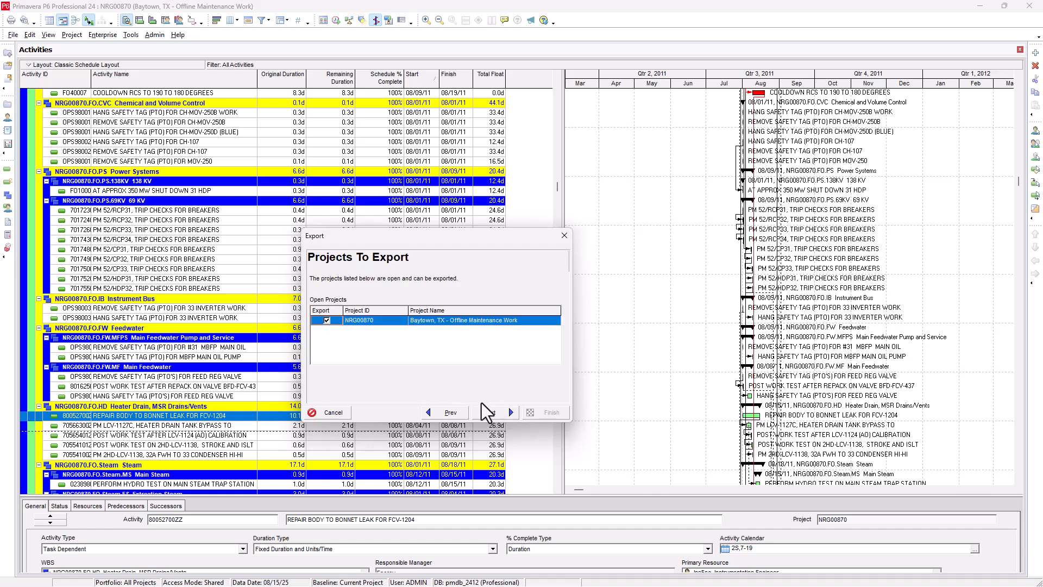
{"action": "left_click", "coordinate": [490, 413]}
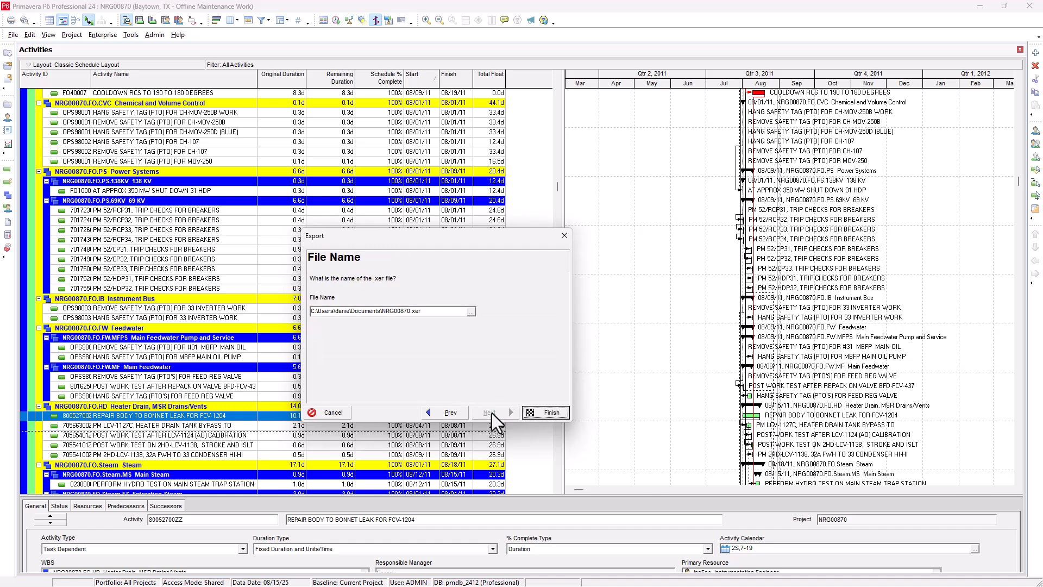
{"action": "left_click", "coordinate": [546, 412]}
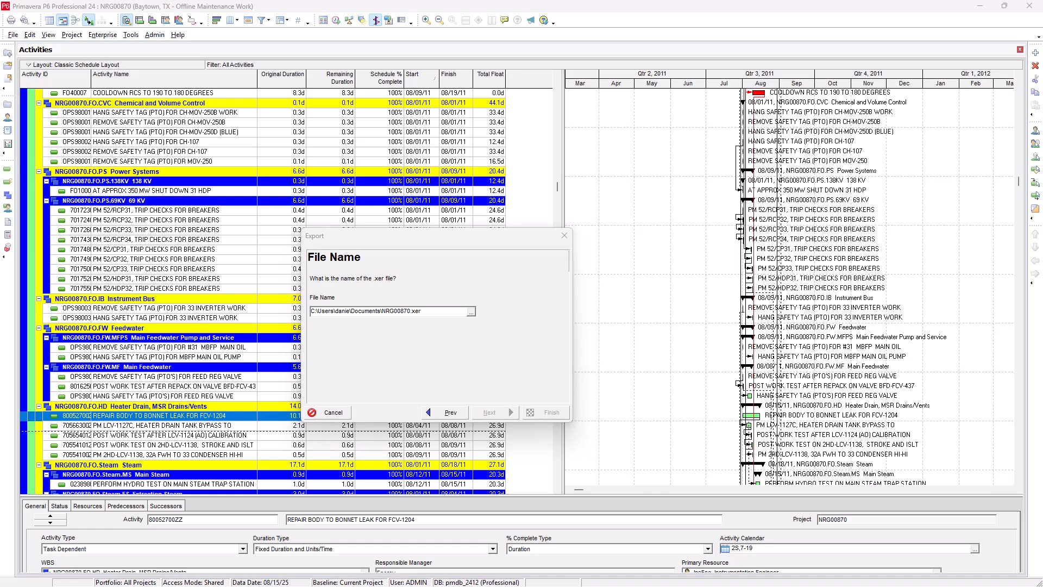
{"action": "left_click", "coordinate": [406, 374]}
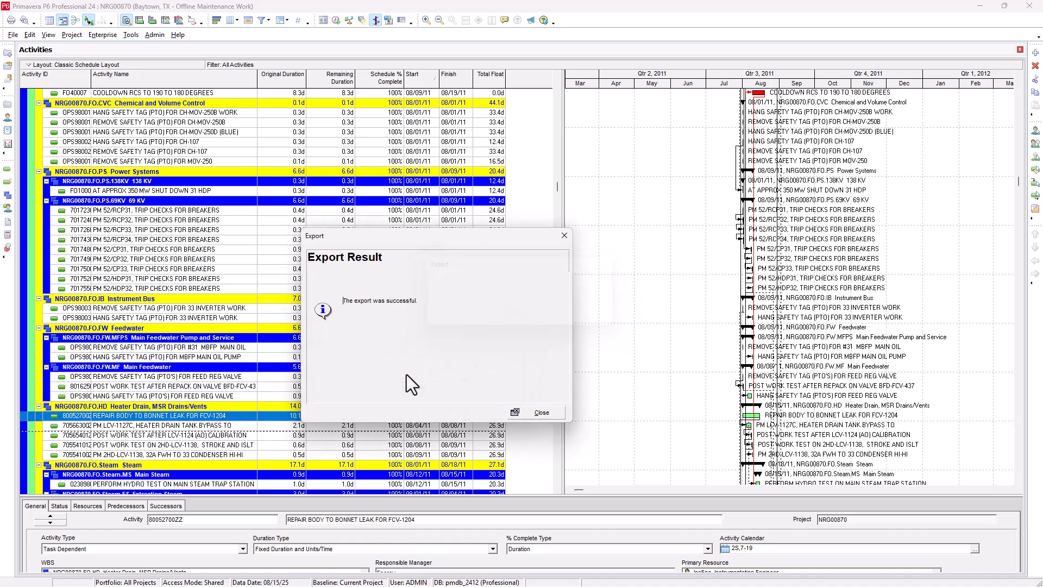
{"action": "left_click", "coordinate": [536, 414]}
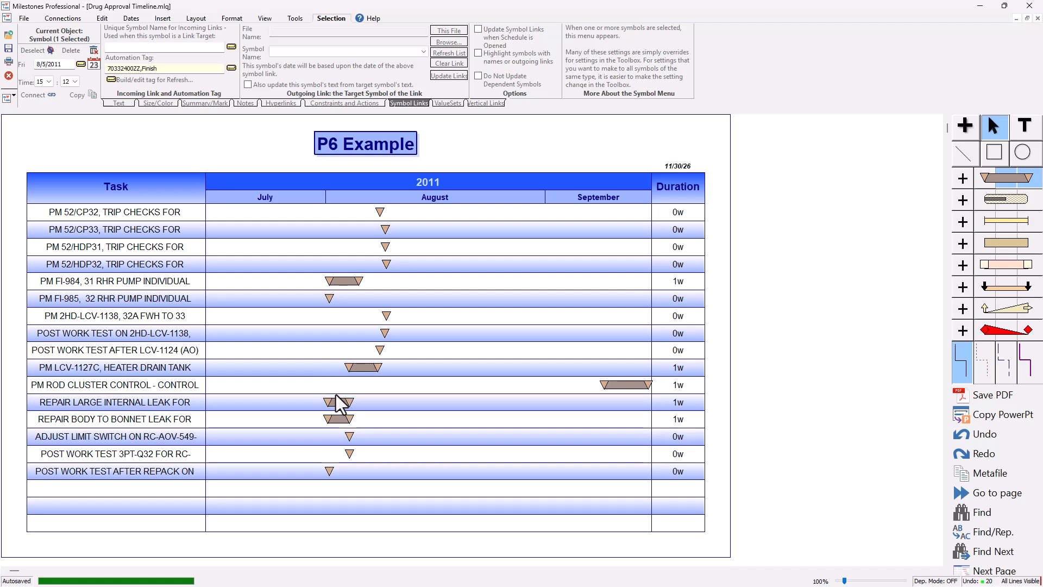
Examine the automation tag of the PM FI-985 symbol in the Milestones Professional schedule.
{"action": "left_click", "coordinate": [329, 298]}
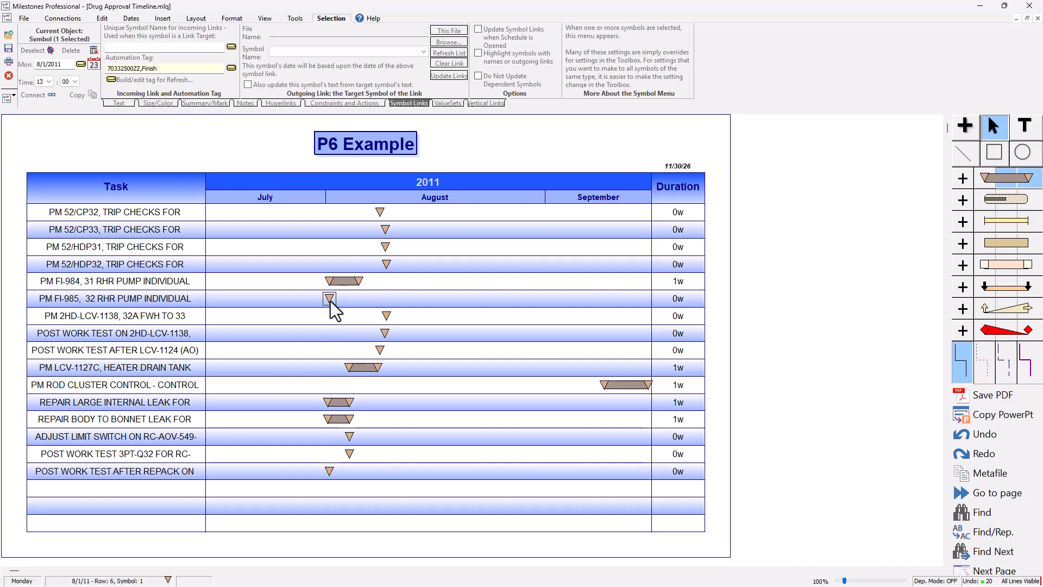
{"action": "left_click_drag", "start_coordinate": [112, 69], "coordinate": [158, 67]}
{"action": "left_click", "coordinate": [141, 68]}
{"action": "left_click", "coordinate": [162, 68]}
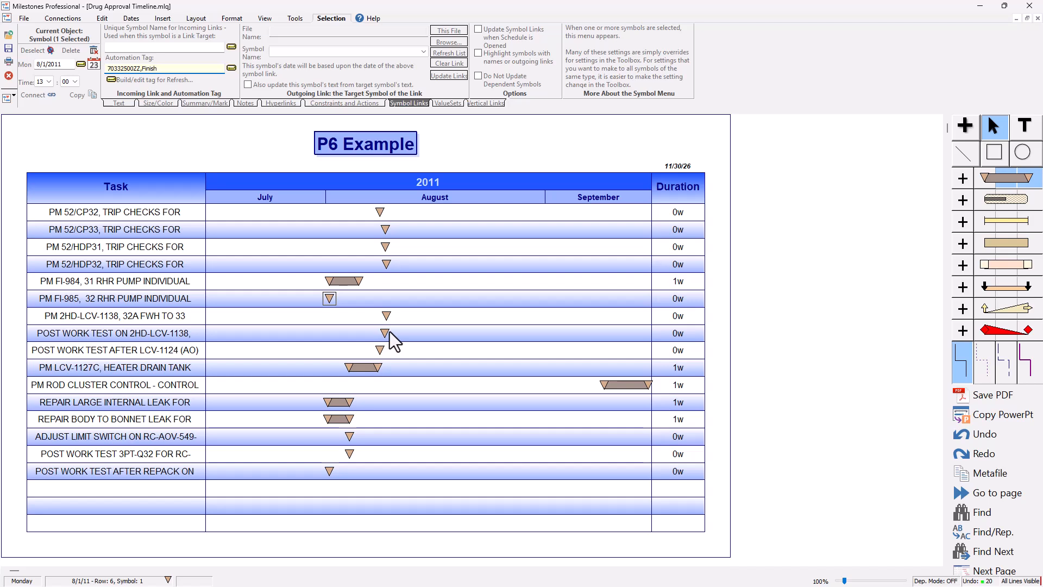
Start a refresh of the schedule from the Primavera file NRG00870.xer, choosing project 4251 - NRG00870.
{"action": "left_click", "coordinate": [60, 19]}
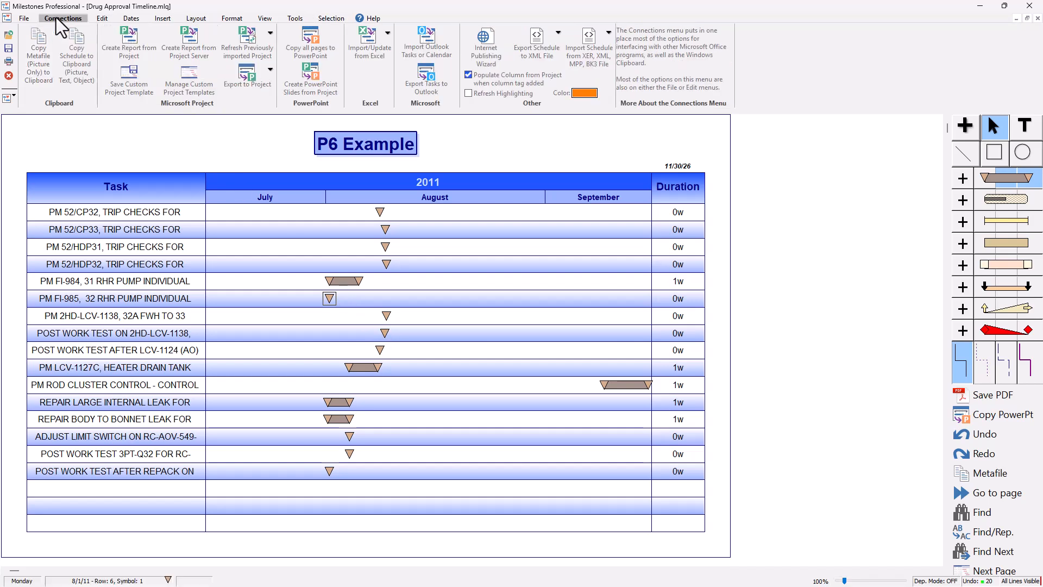
{"action": "left_click", "coordinate": [269, 35]}
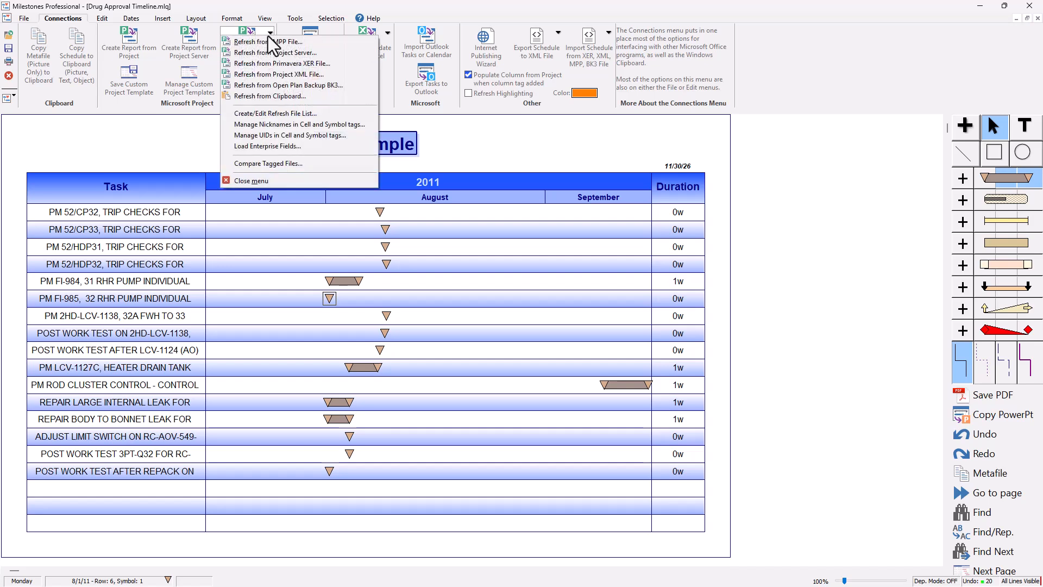
{"action": "left_click", "coordinate": [280, 64]}
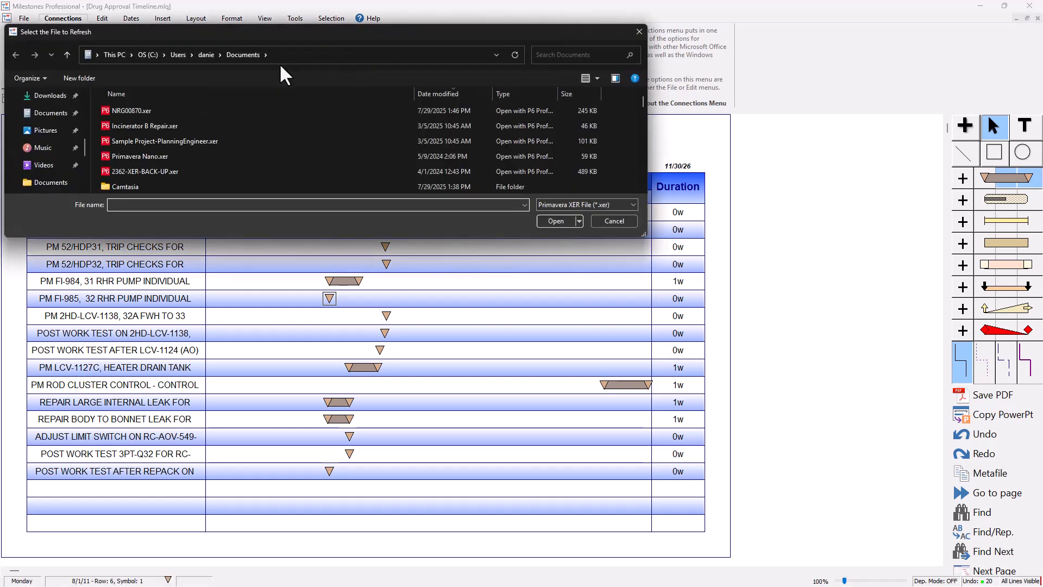
{"action": "left_click", "coordinate": [172, 107]}
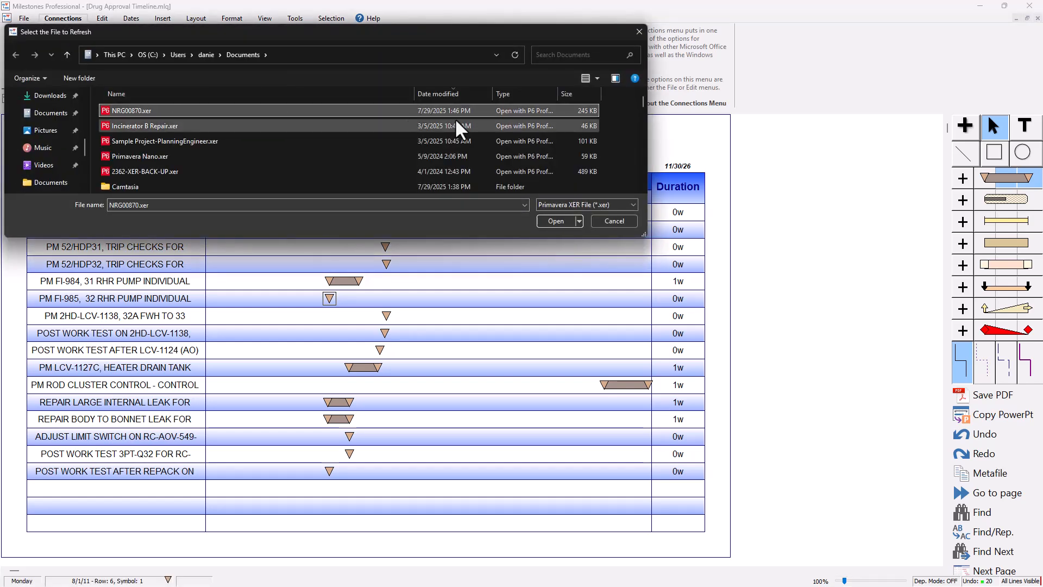
{"action": "left_click", "coordinate": [560, 218]}
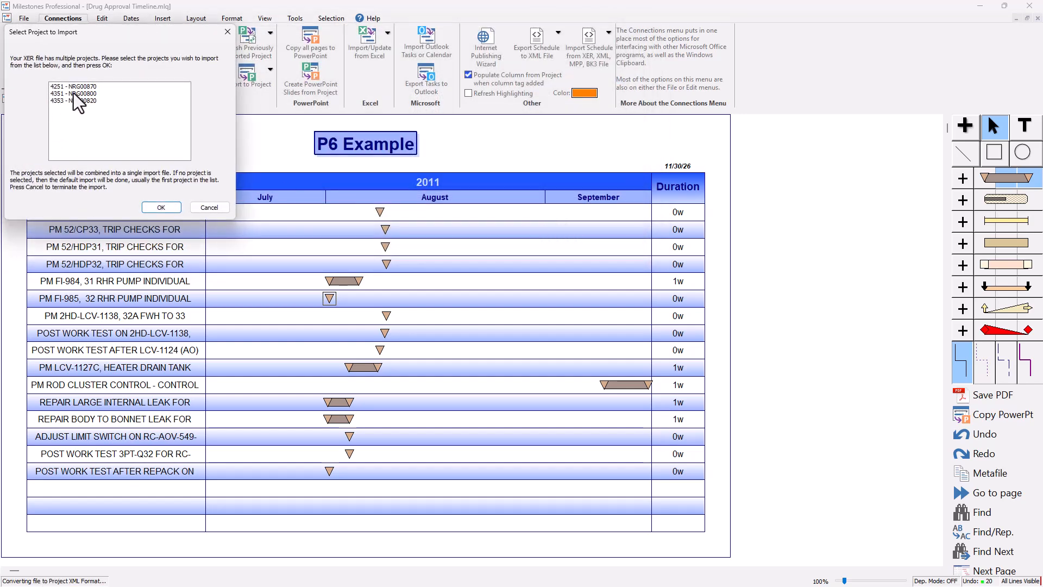
{"action": "left_click", "coordinate": [99, 88]}
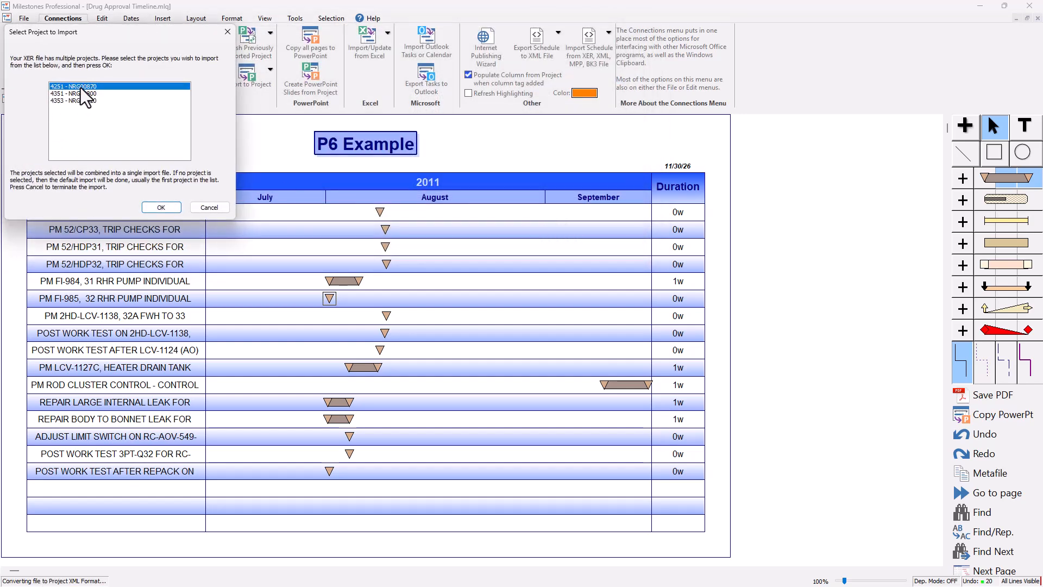
{"action": "left_click", "coordinate": [161, 208]}
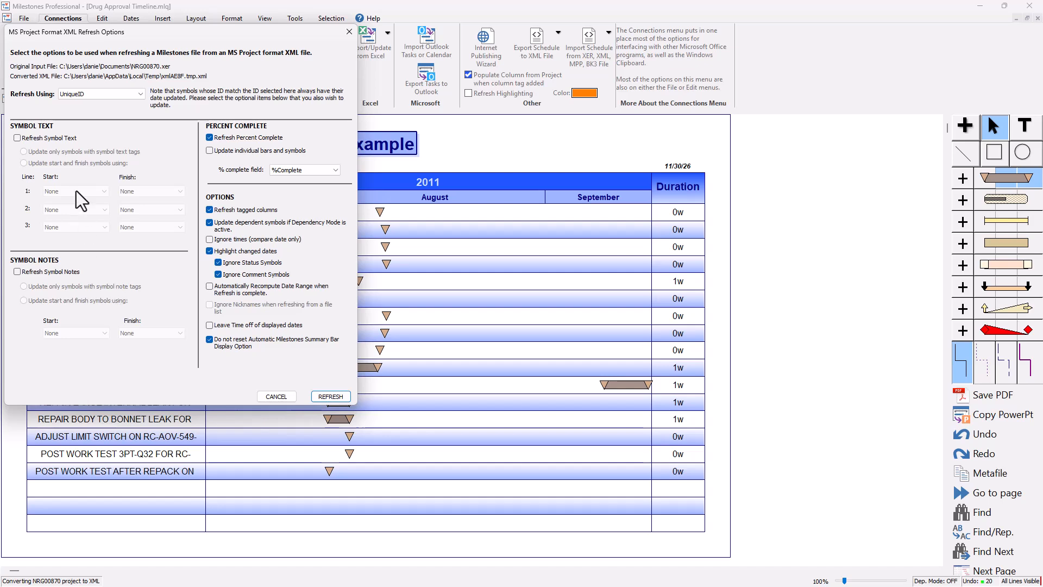
Refresh the schedule using Text1 as the matching field, with Refresh Percent Complete turned off.
{"action": "left_click", "coordinate": [141, 95]}
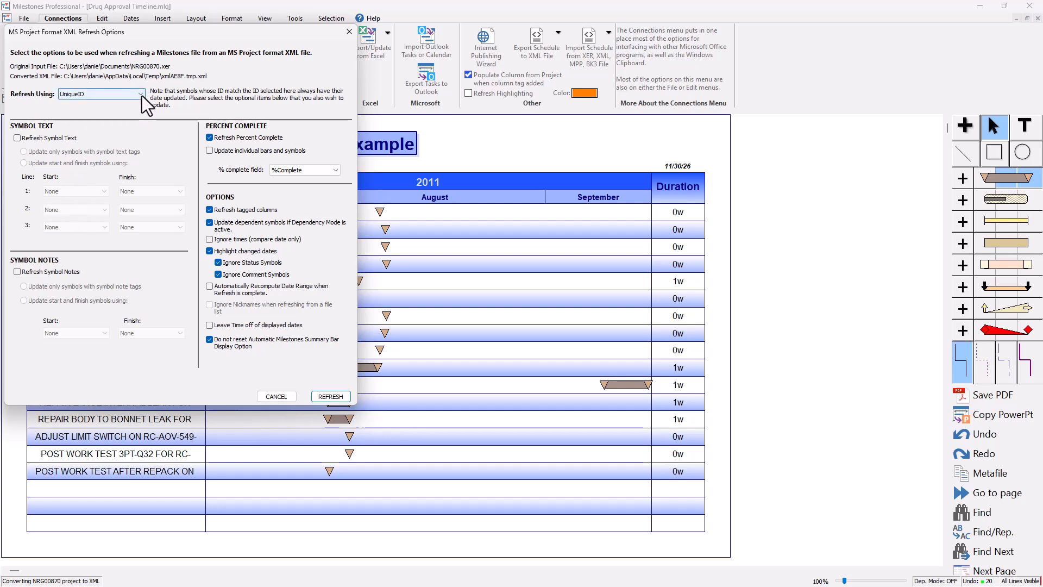
{"action": "left_click", "coordinate": [113, 118]}
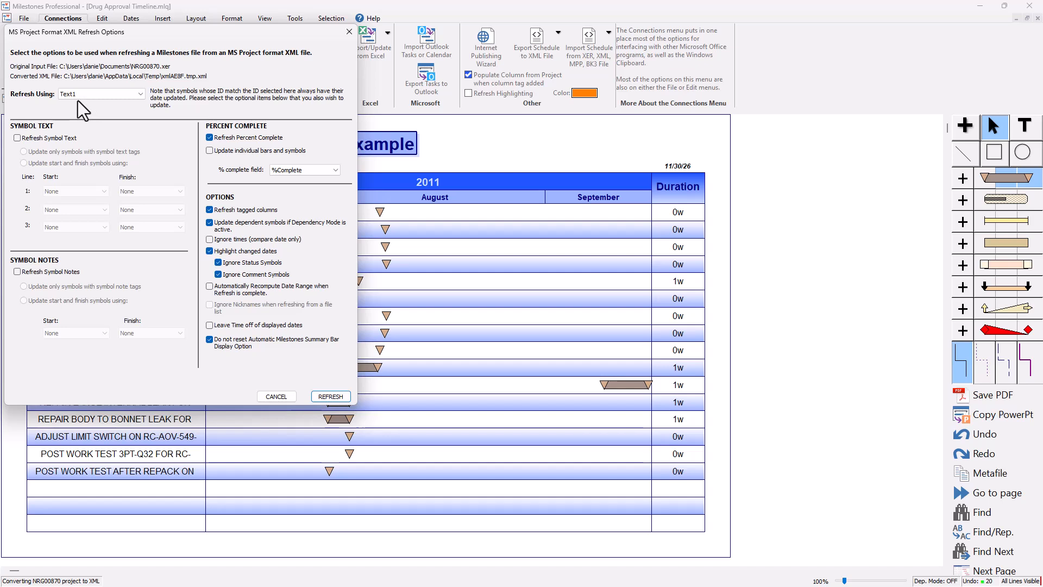
{"action": "left_click", "coordinate": [118, 96]}
{"action": "scroll", "coordinate": [124, 103], "scroll_direction": "up", "scroll_amount": 1}
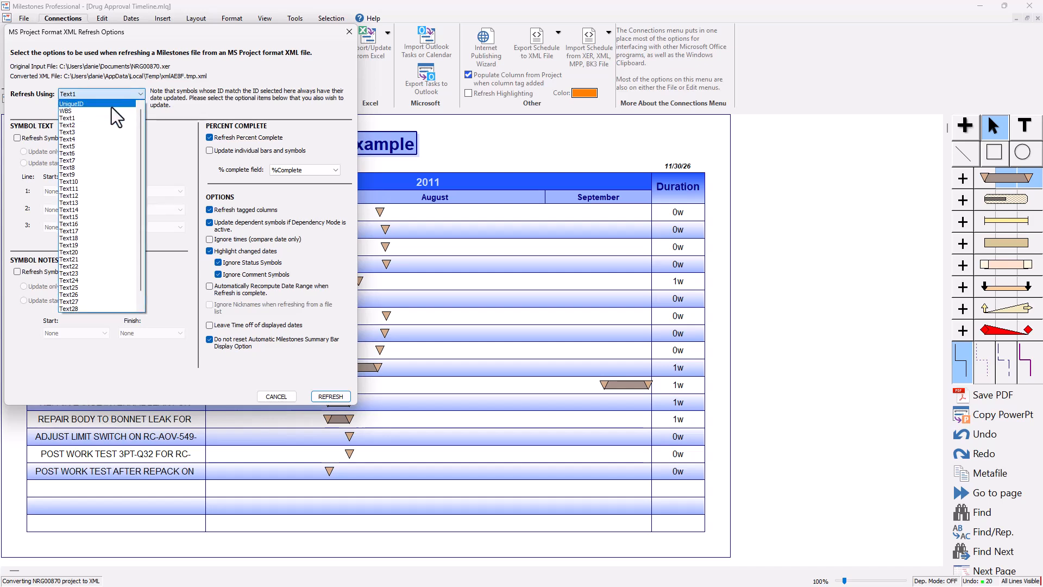
{"action": "left_click", "coordinate": [96, 118]}
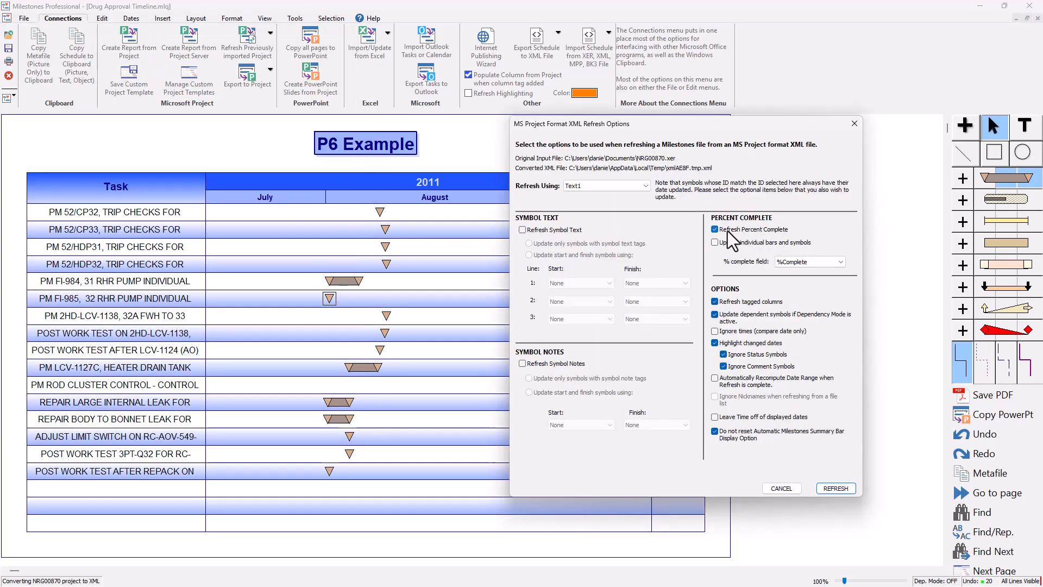
{"action": "left_click", "coordinate": [728, 229]}
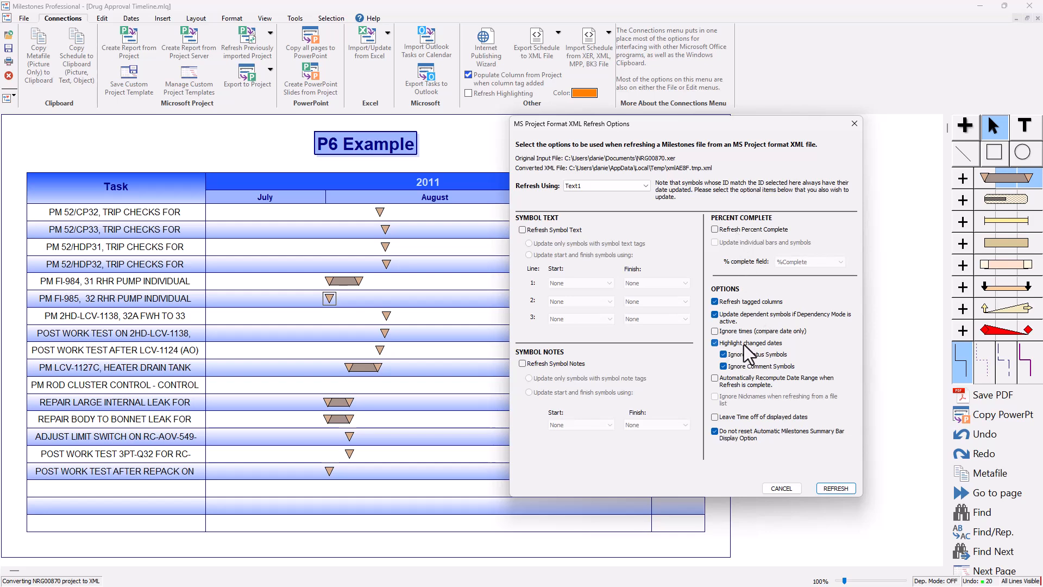
{"action": "left_click", "coordinate": [827, 487]}
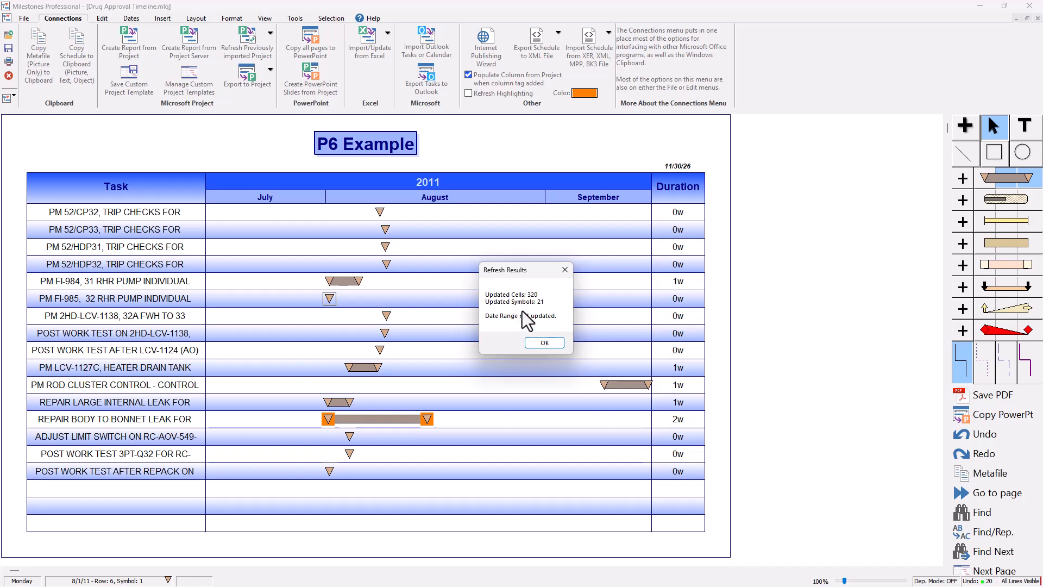
{"action": "left_click", "coordinate": [543, 342]}
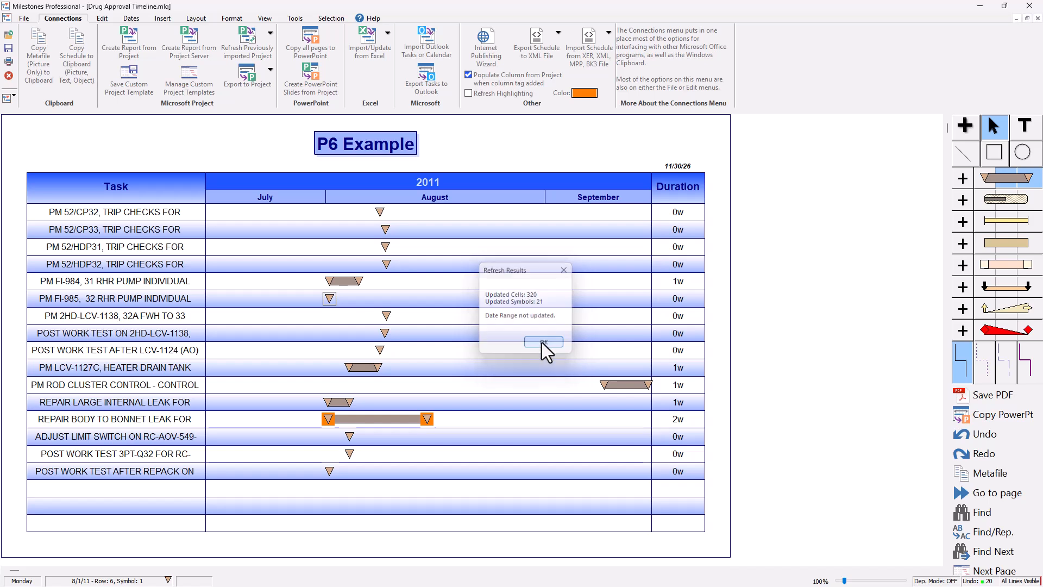
Compare the start and finish symbol dates of REPAIR BODY TO BONNET LEAK with its dates in the NRG00870-Activities.xlsx workbook.
{"action": "left_click", "coordinate": [327, 420]}
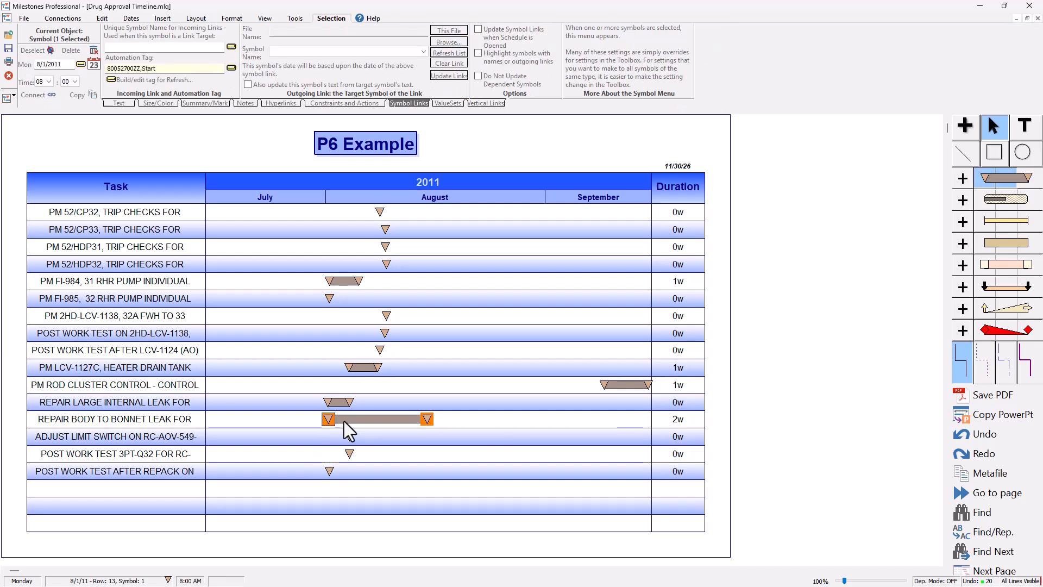
{"action": "left_click", "coordinate": [430, 422]}
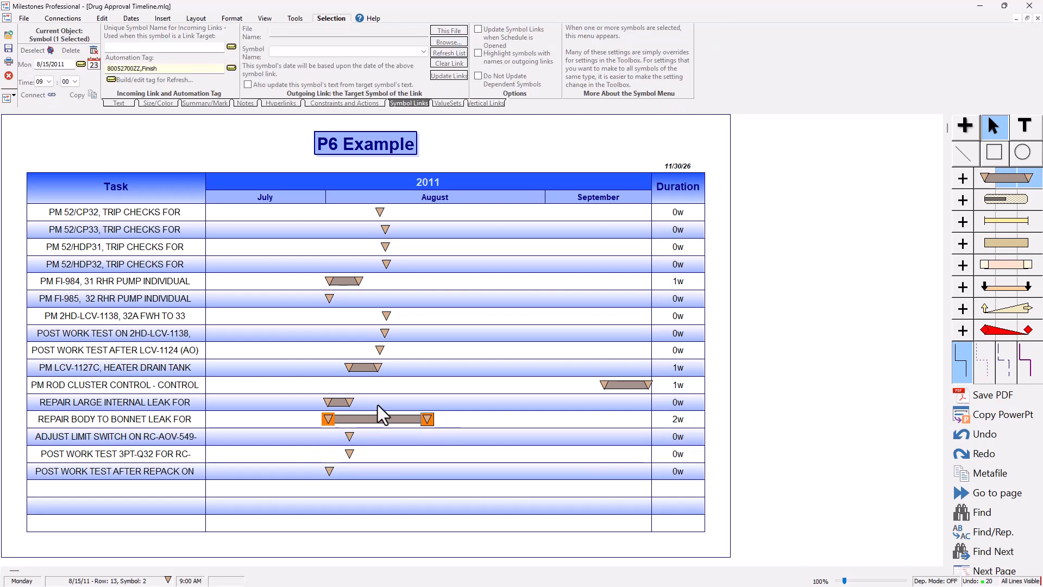
{"action": "left_click", "coordinate": [326, 421]}
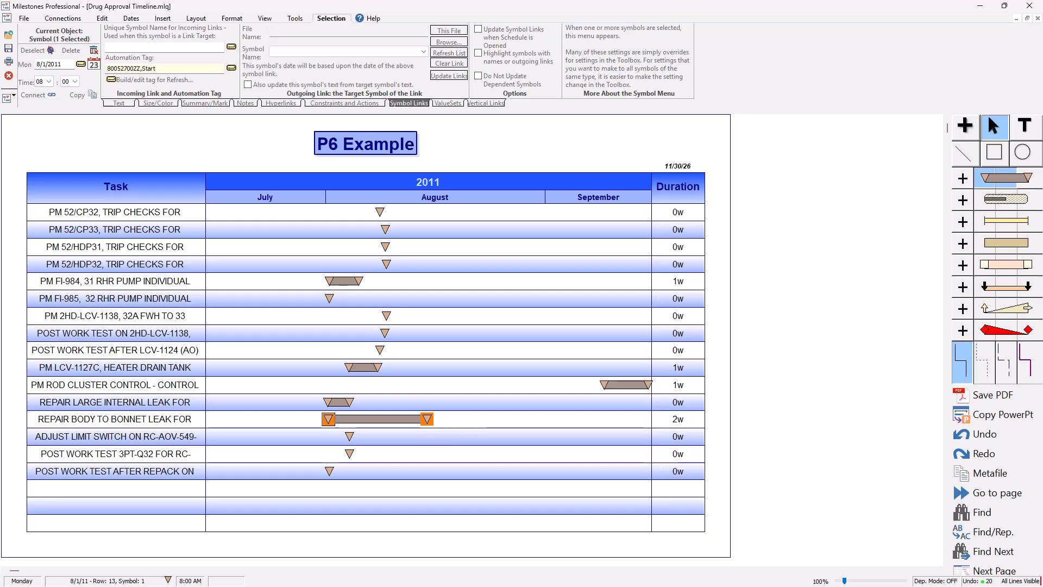
{"action": "key", "text": "alt+Tab"}
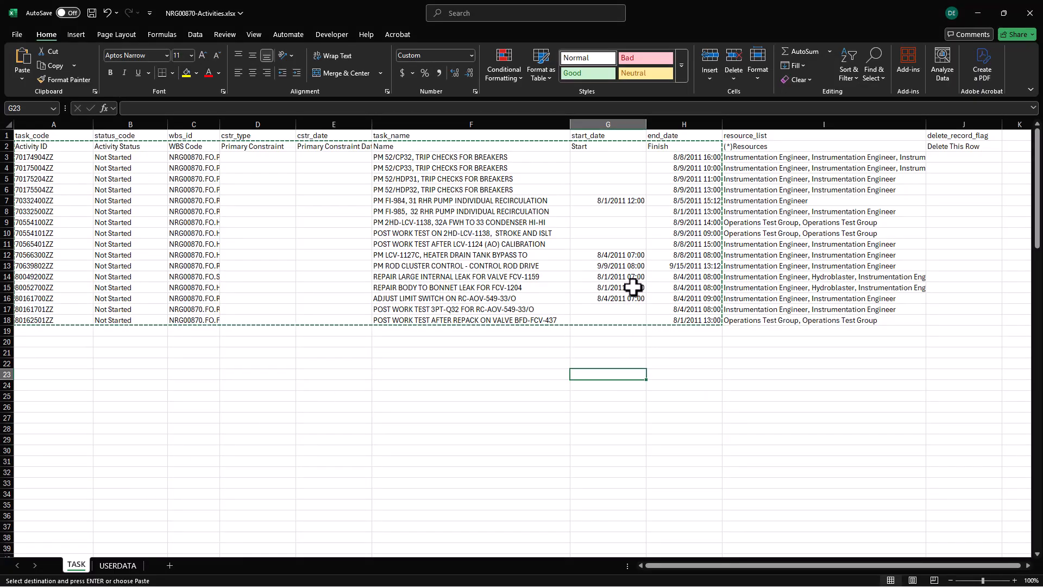
{"action": "key", "text": "alt+Tab"}
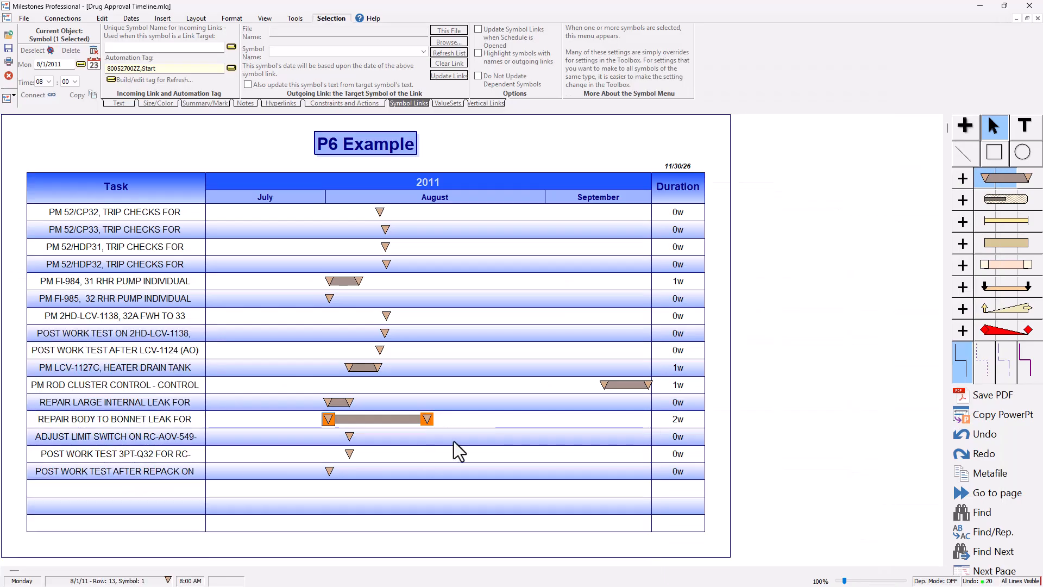